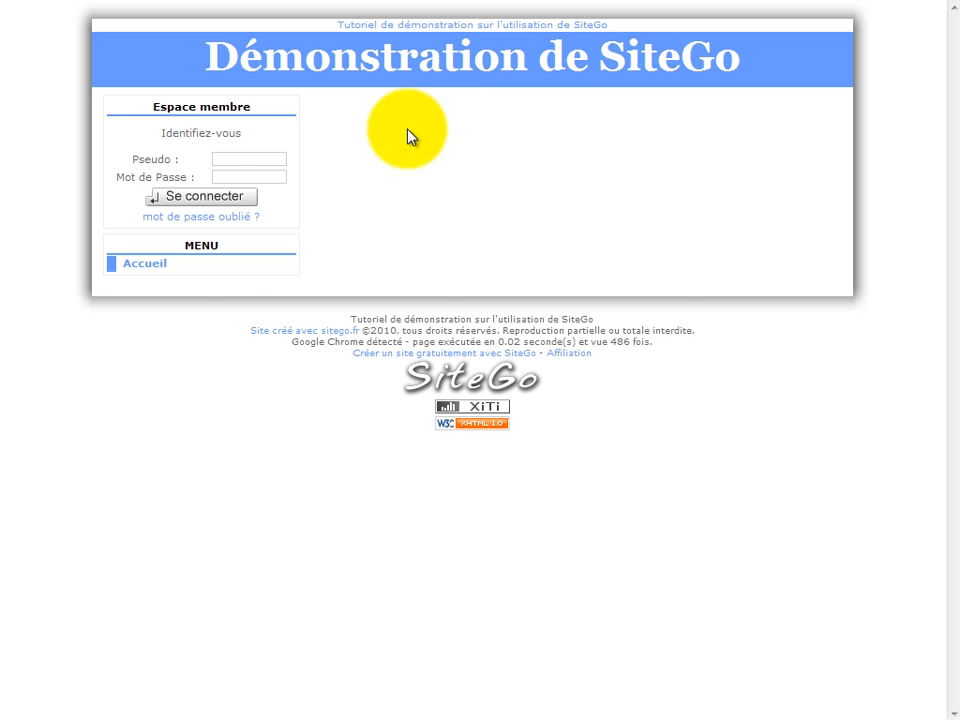
Log in to the member area with the administrator account's username and password
left_click(245, 155)
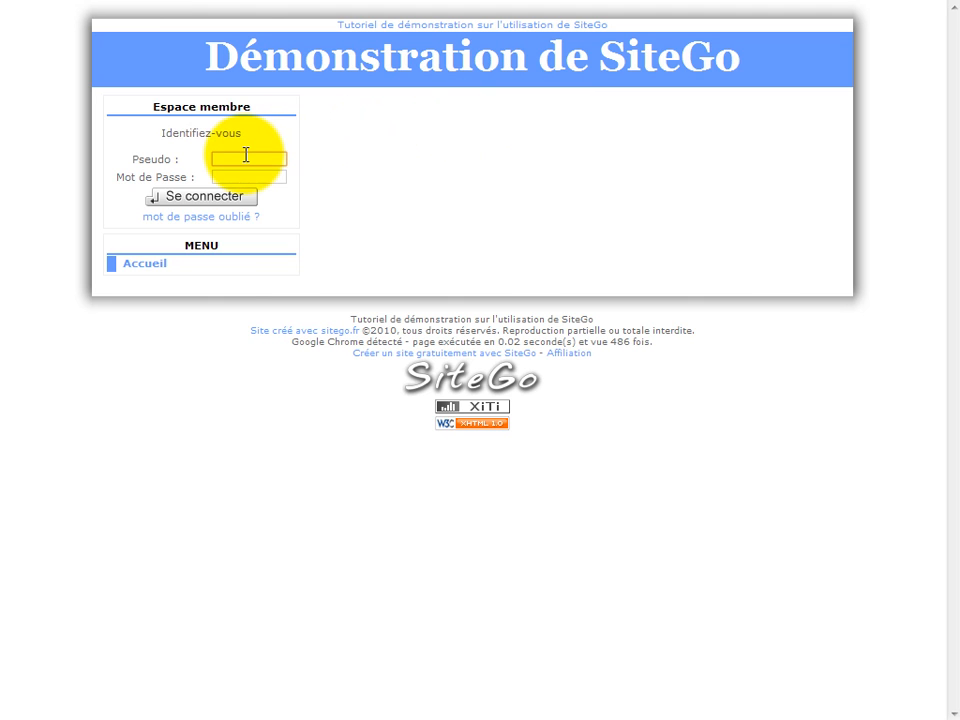
type("demonstratio")
key("Tab")
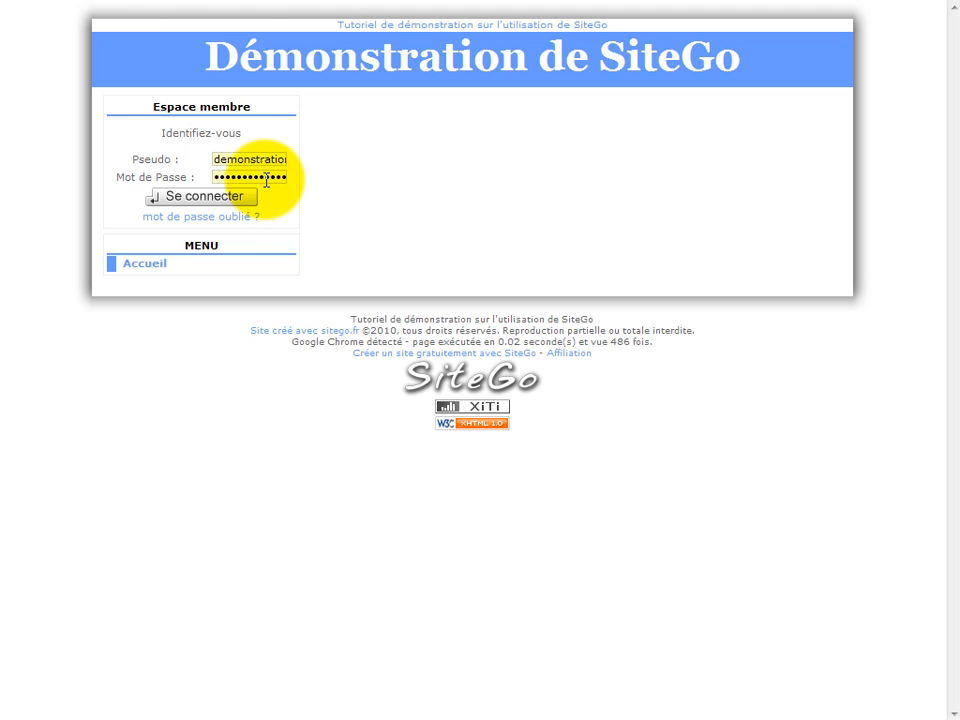
left_click(202, 198)
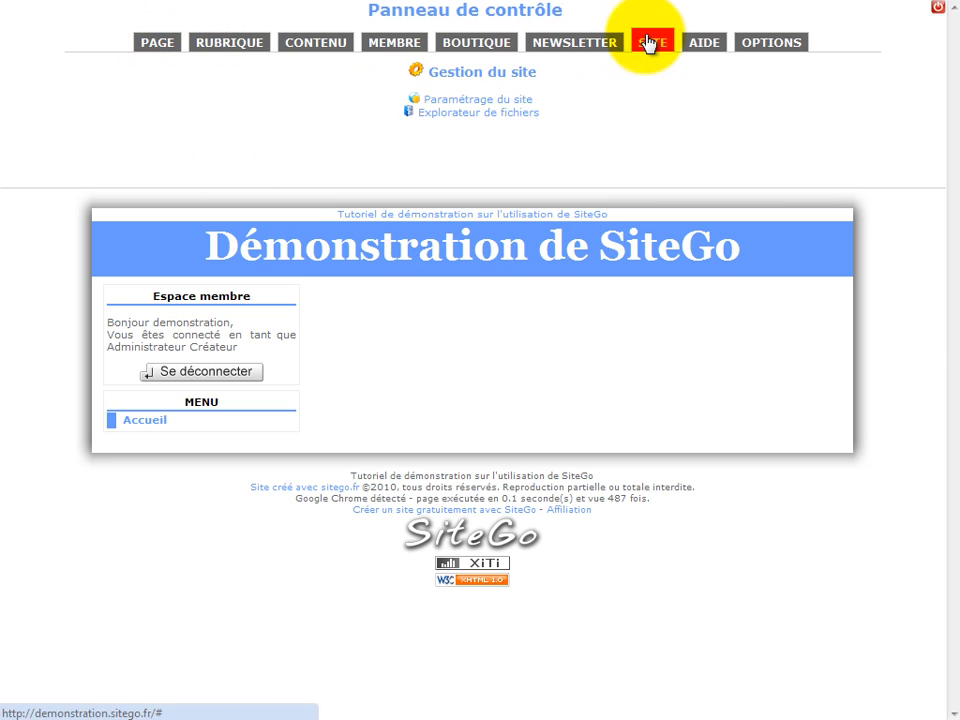
Look through the control panel's sections, from page management to the paid options, to see what each offers
left_click(145, 48)
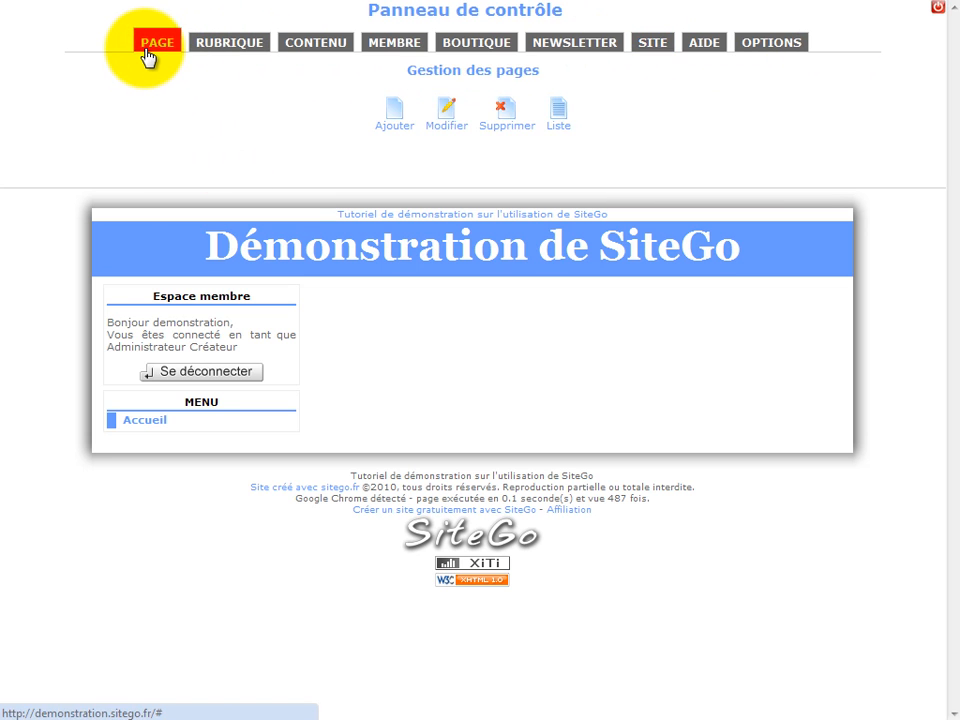
left_click(238, 50)
left_click(316, 53)
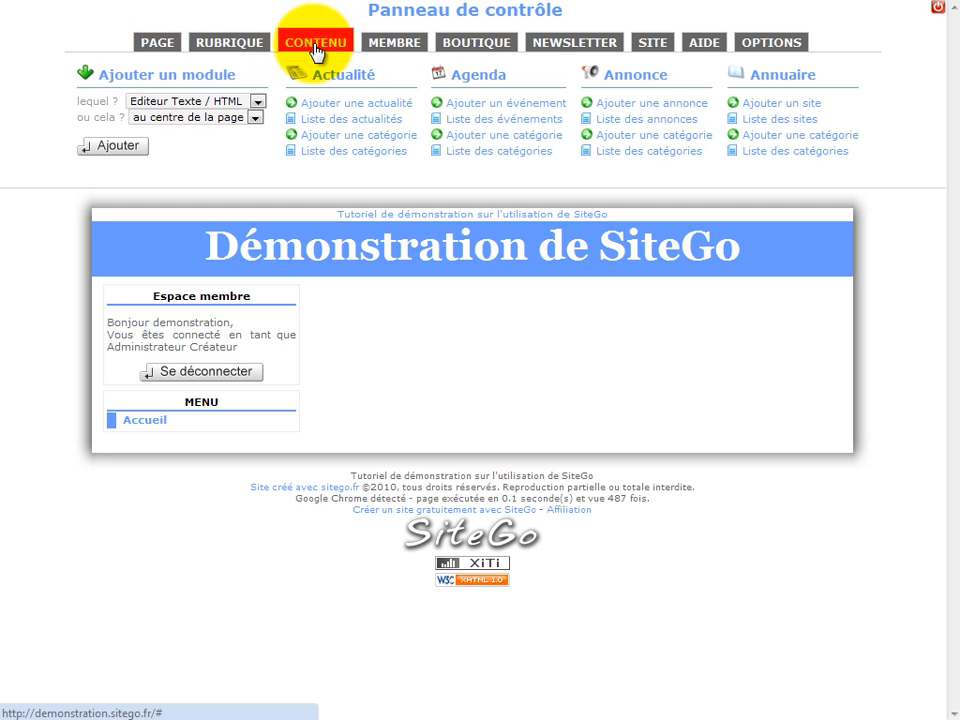
left_click(392, 55)
left_click(462, 46)
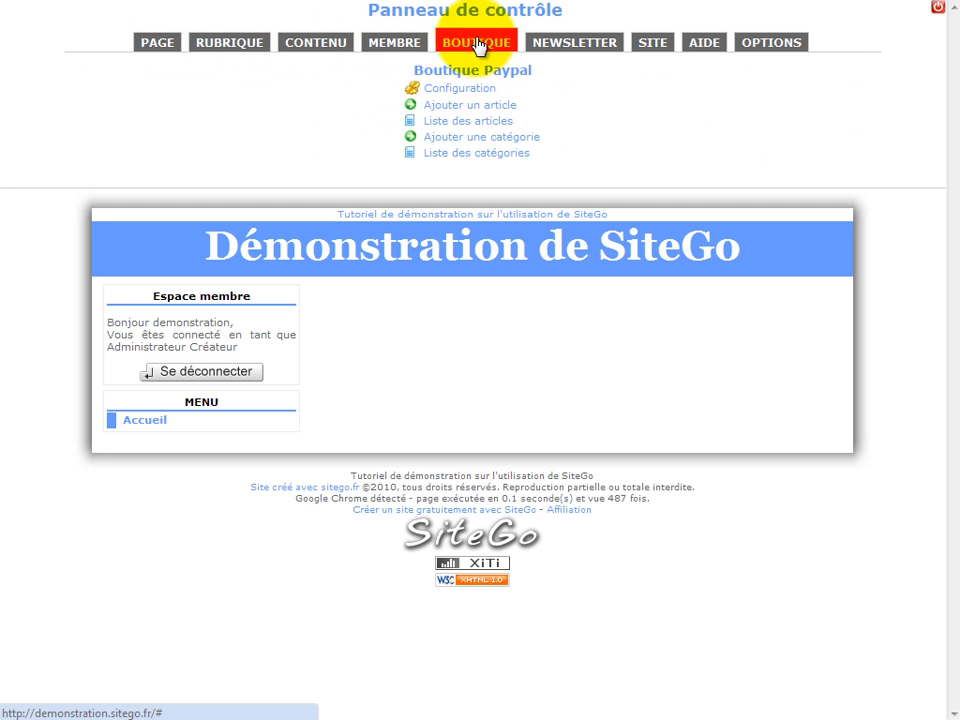
left_click(578, 48)
left_click(657, 46)
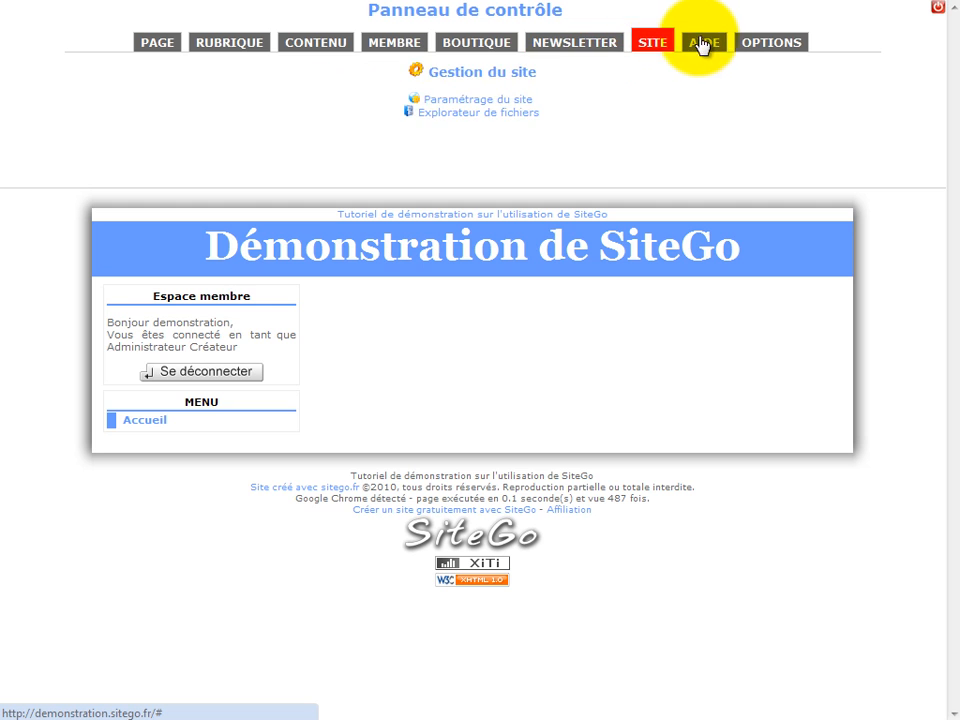
left_click(712, 50)
left_click(773, 44)
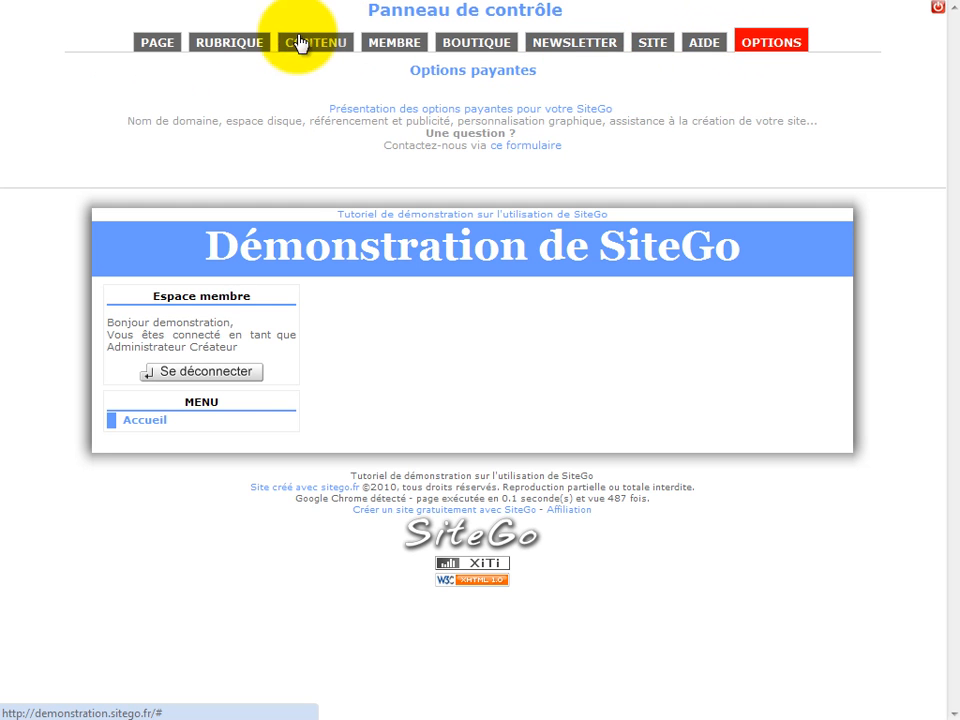
Add a page titled "Présentation" to the MENU rubric, leave the optional fields empty, and save it
left_click(154, 45)
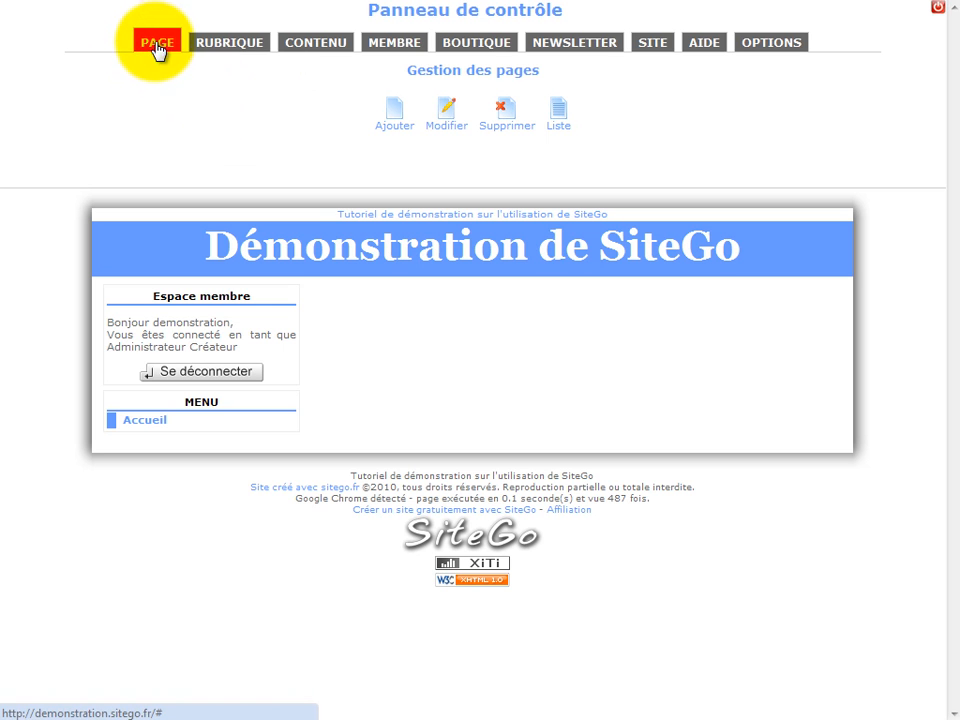
left_click(396, 119)
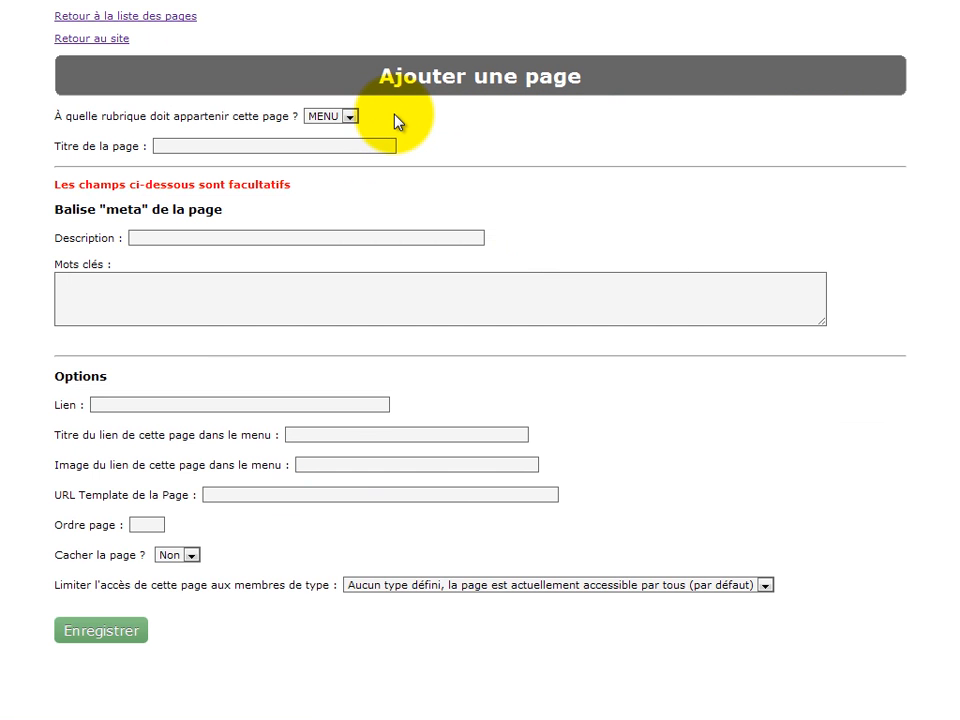
left_click(256, 147)
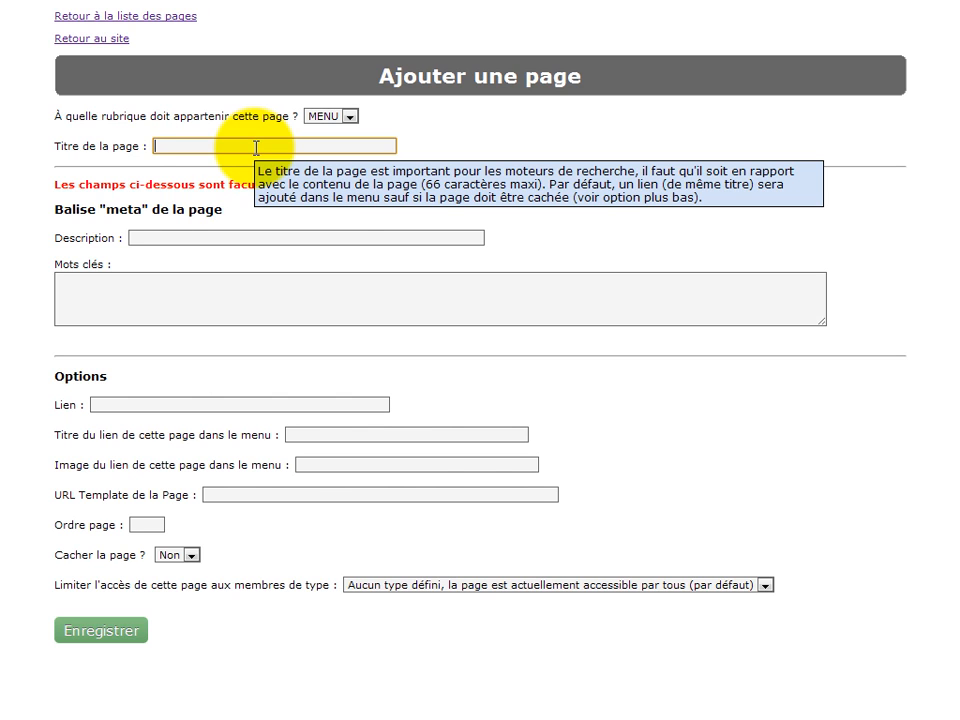
type("Pr")
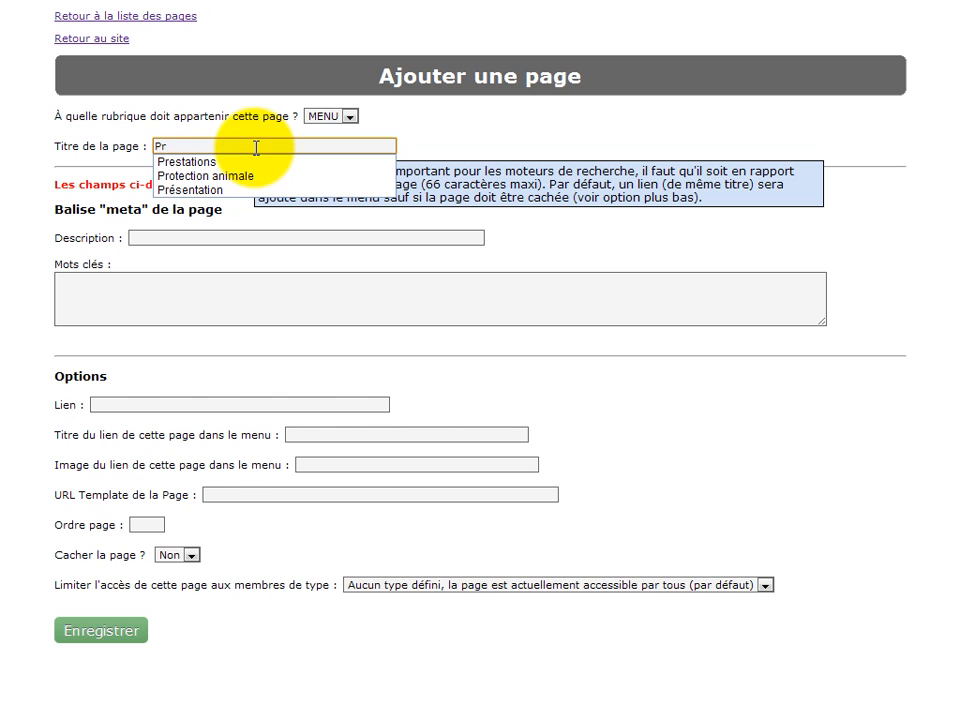
key("Down")
key("Down")
key("Down")
key("Return")
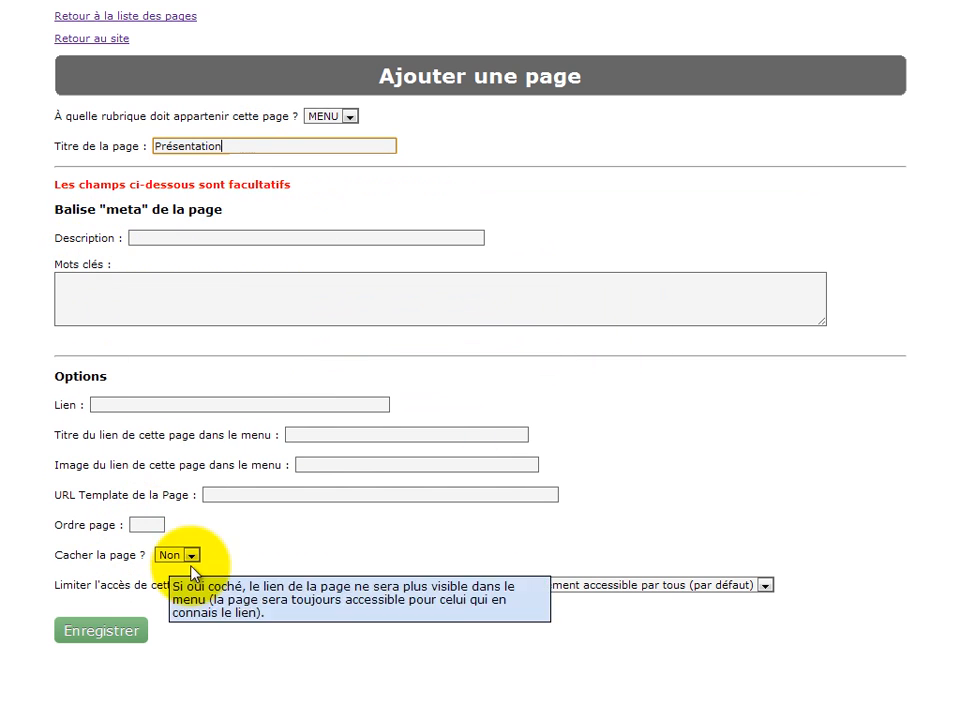
left_click_drag(21, 184, 306, 182)
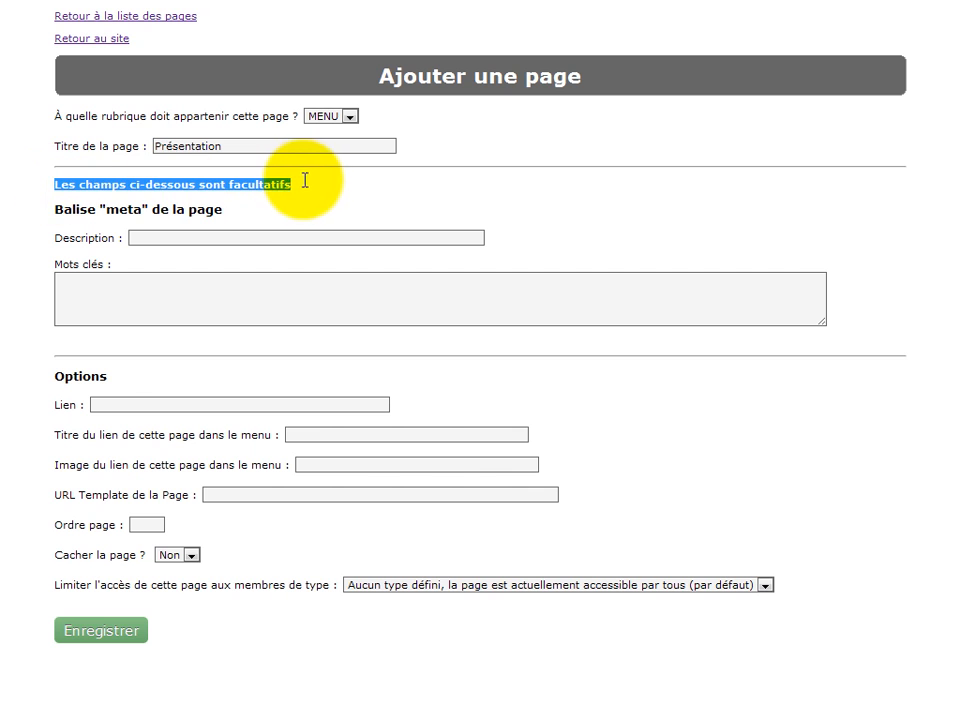
left_click(311, 189)
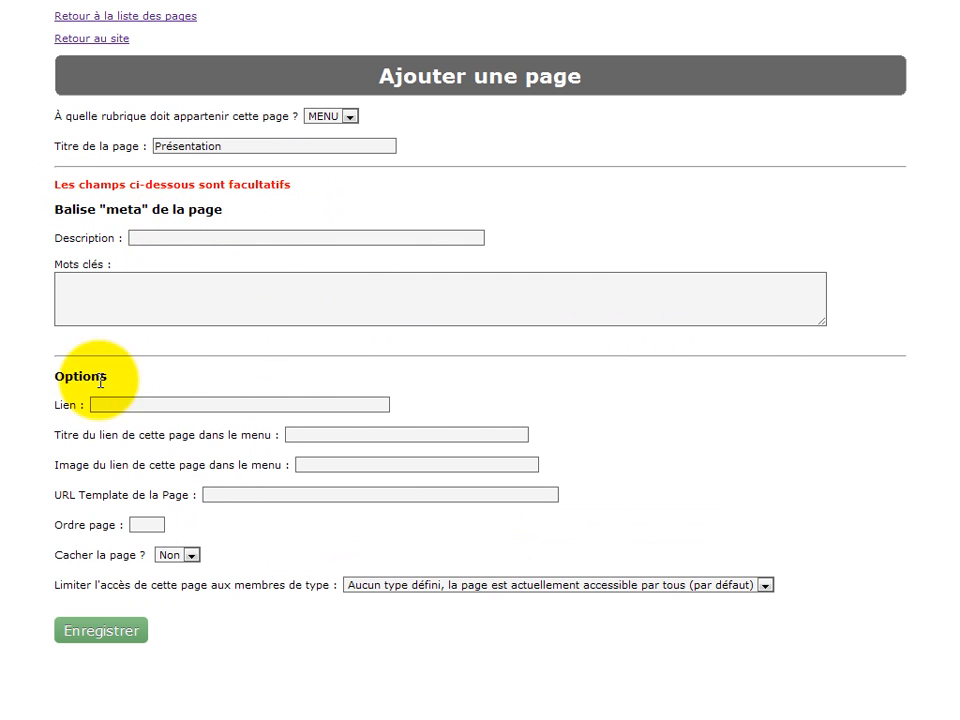
left_click(133, 634)
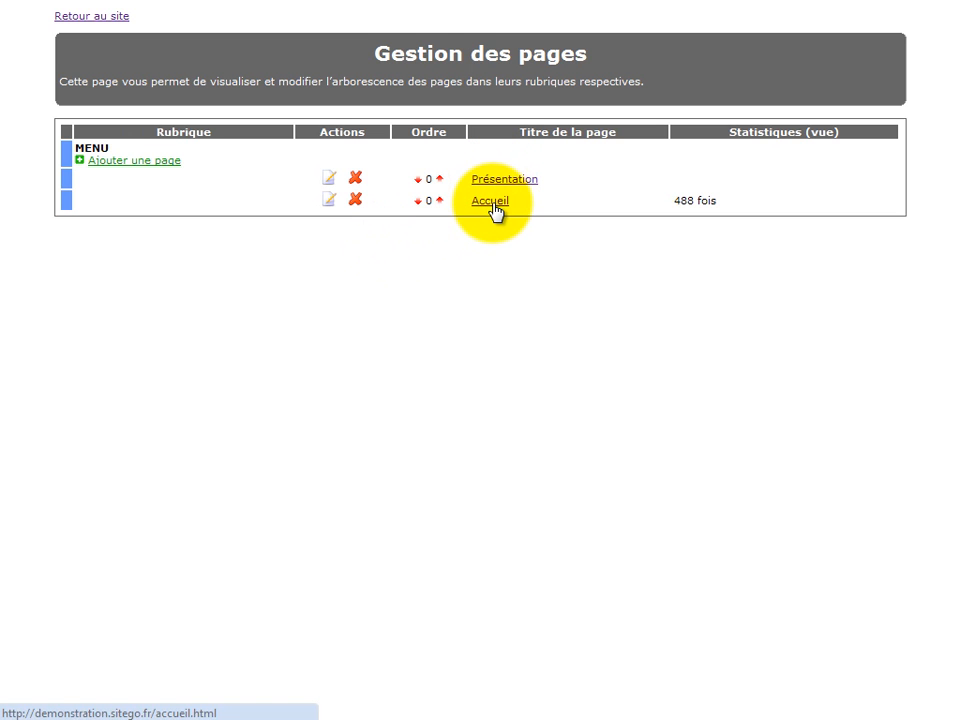
Move the Présentation page below Accueil in the page order and return to the site
left_click(420, 180)
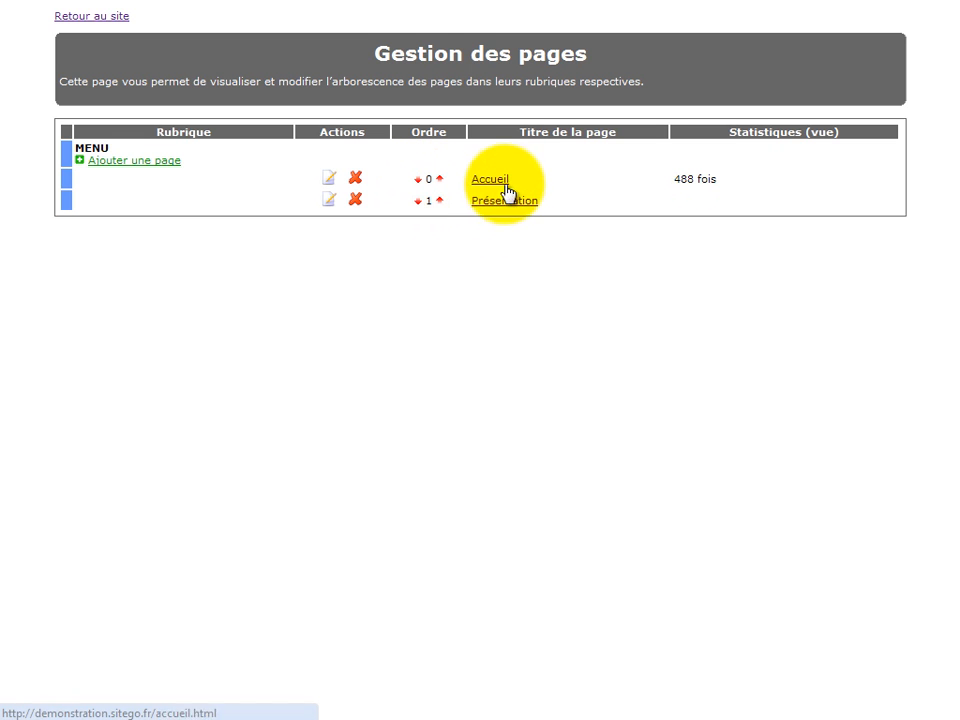
left_click(113, 18)
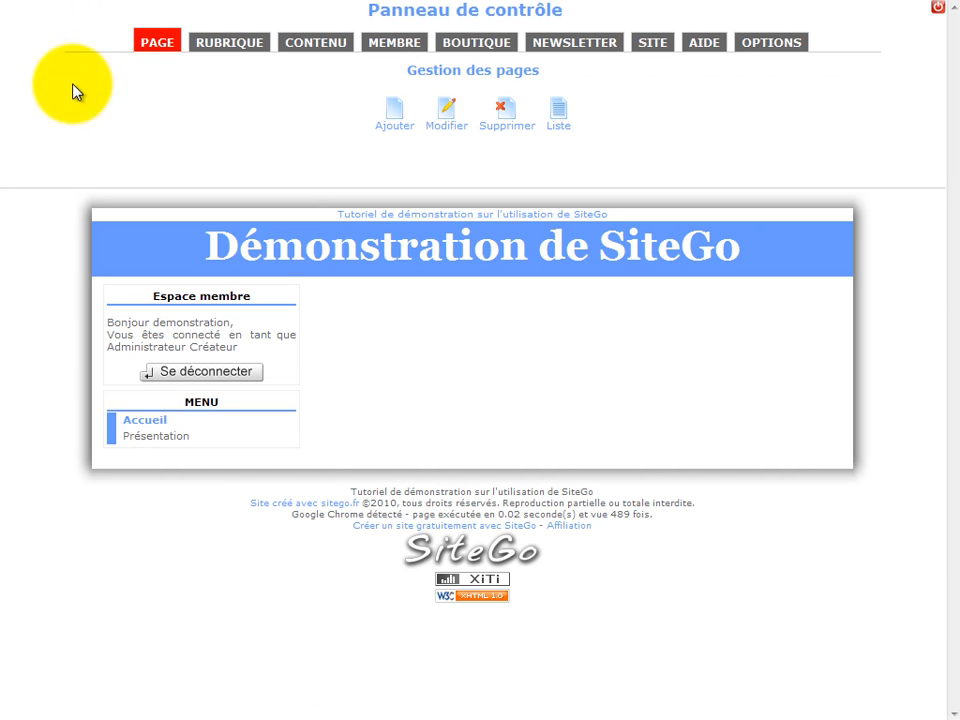
View the Accueil and Présentation pages through the site's menu, ending on Accueil
left_click(146, 426)
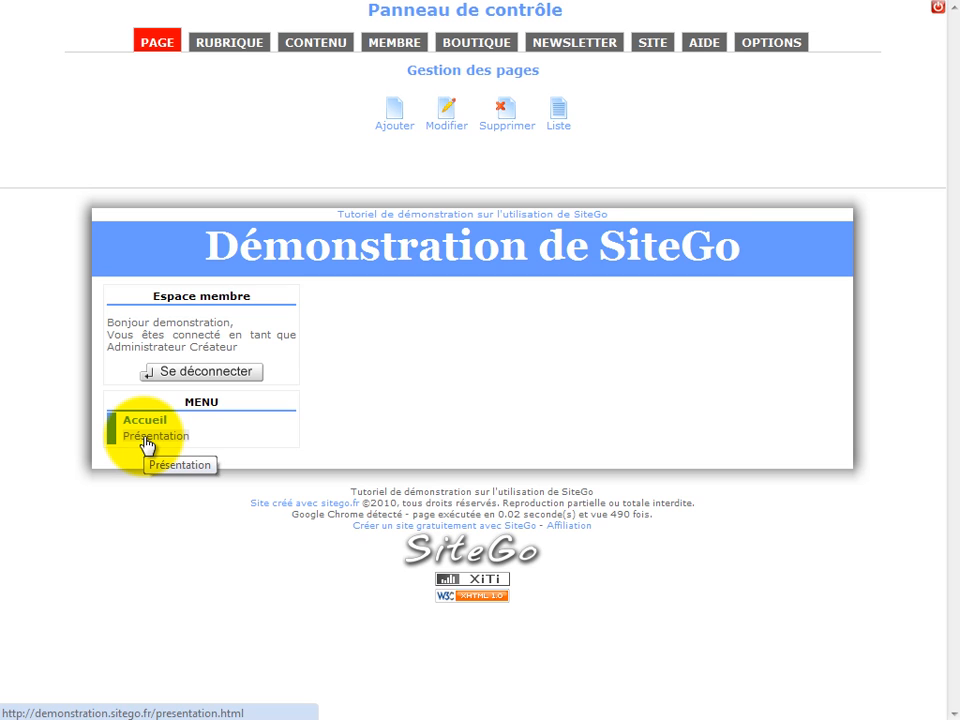
left_click(146, 444)
left_click(146, 426)
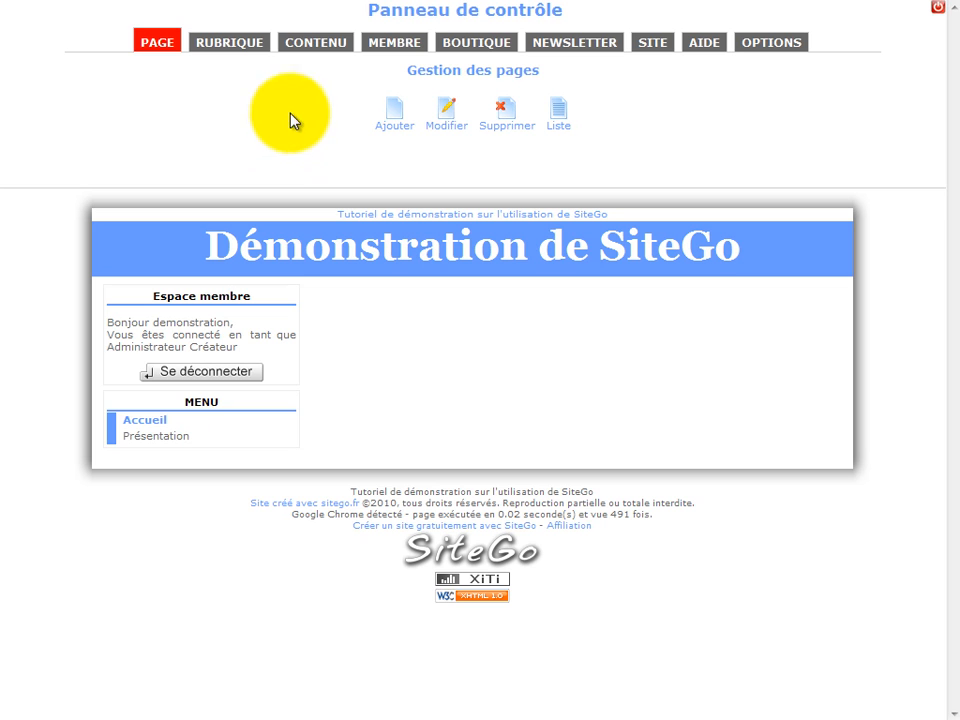
Add an "Editeur Texte / HTML" module at the centre of the Accueil page
left_click(310, 44)
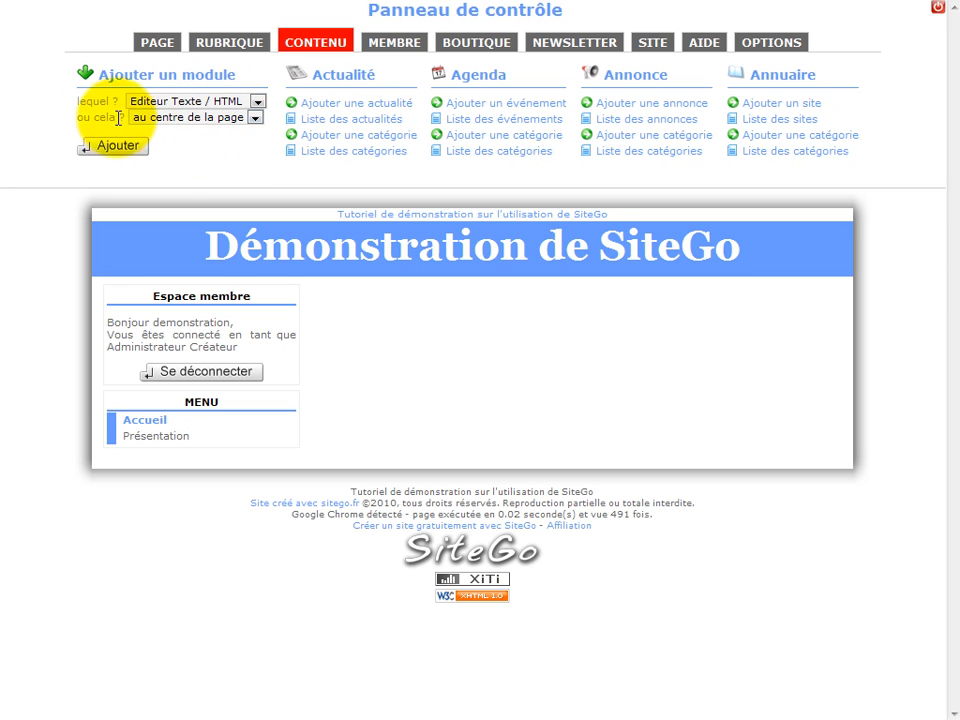
left_click_drag(76, 118, 125, 122)
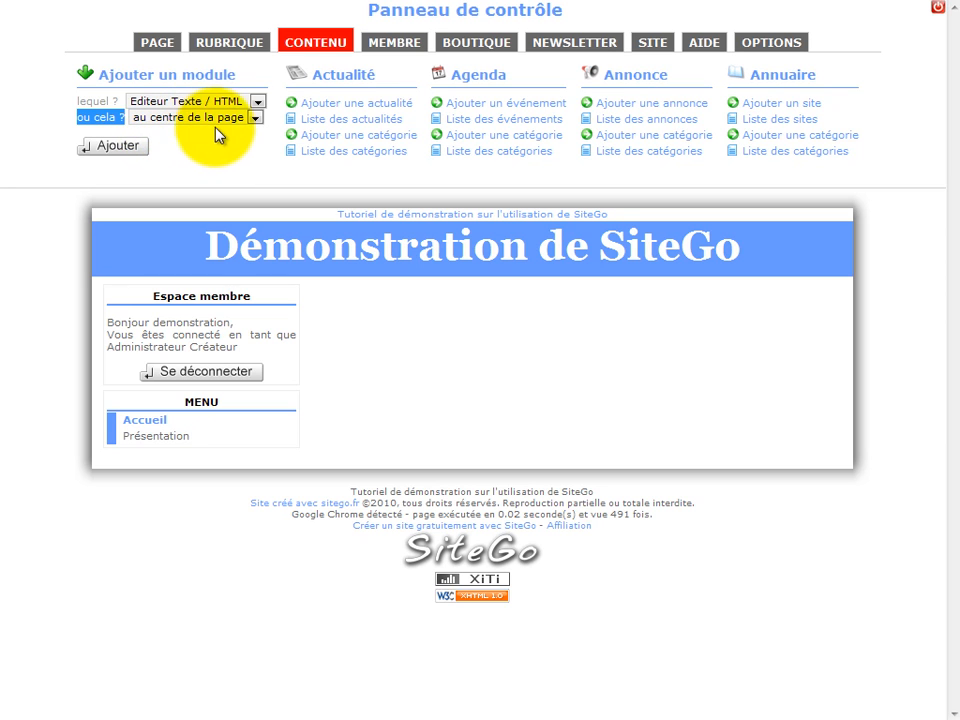
left_click(118, 146)
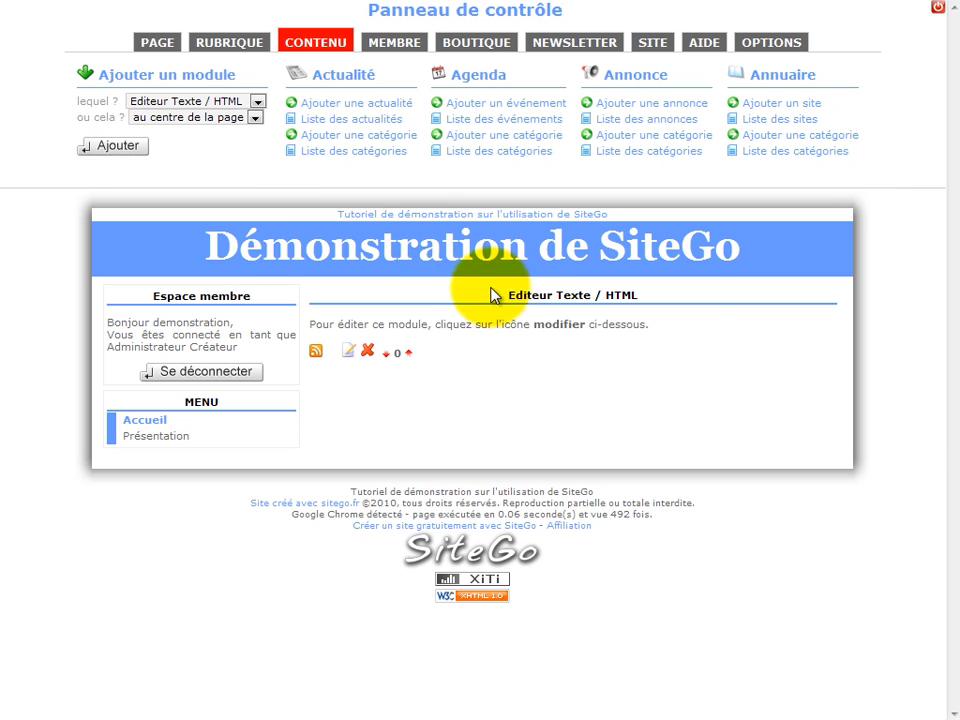
left_click_drag(490, 294, 680, 295)
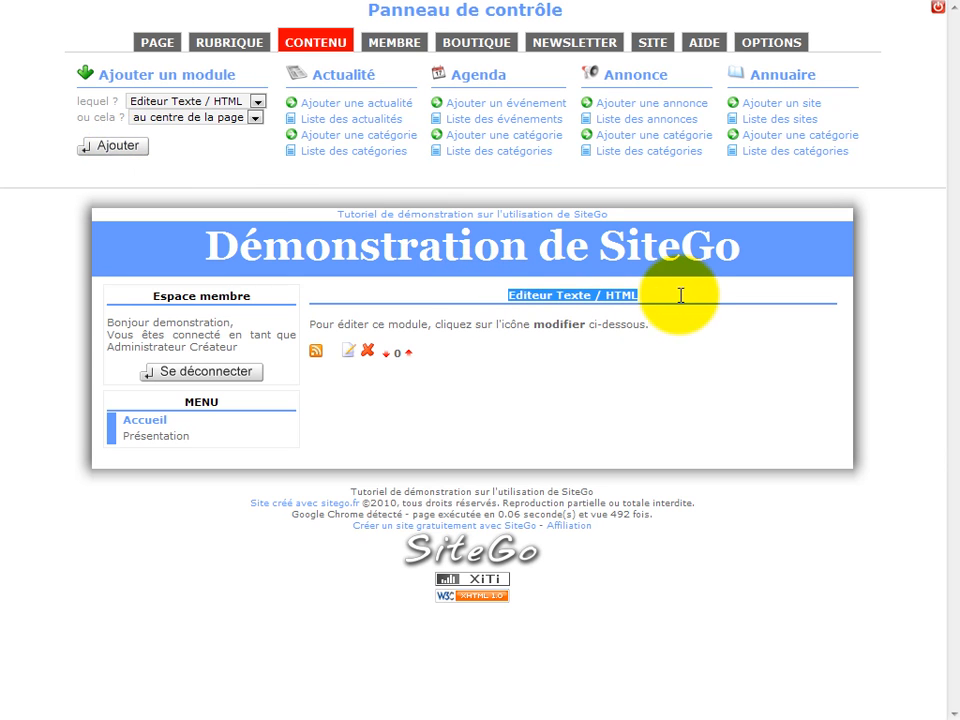
left_click(620, 401)
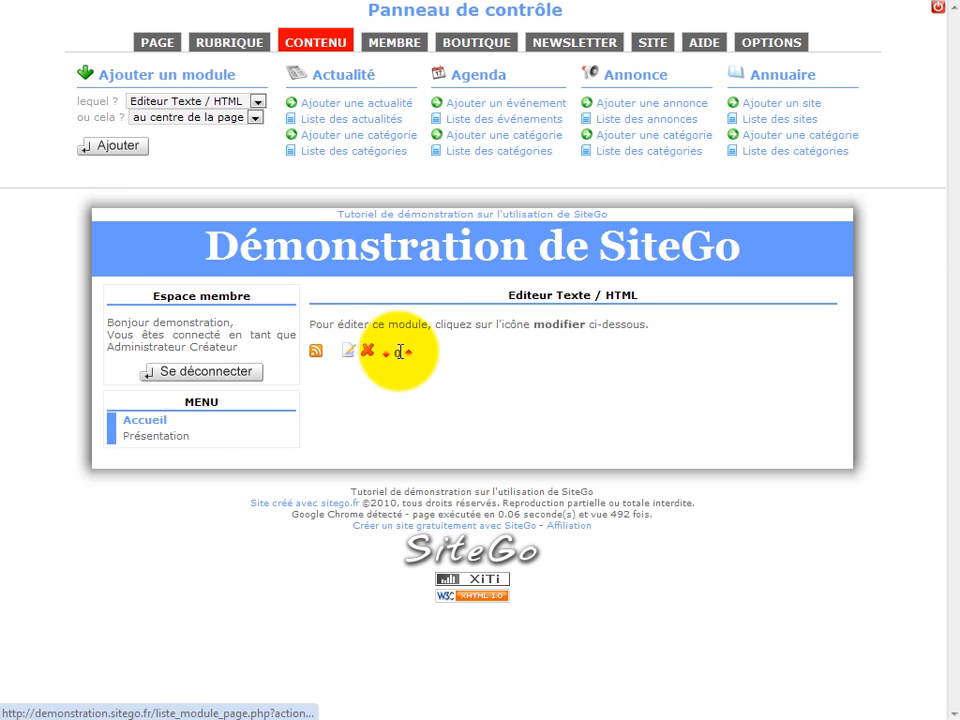
Open the Accueil page's text module for editing and set its title to "Mon titre"
left_click(350, 357)
left_click(232, 196)
left_click_drag(232, 196, 44, 197)
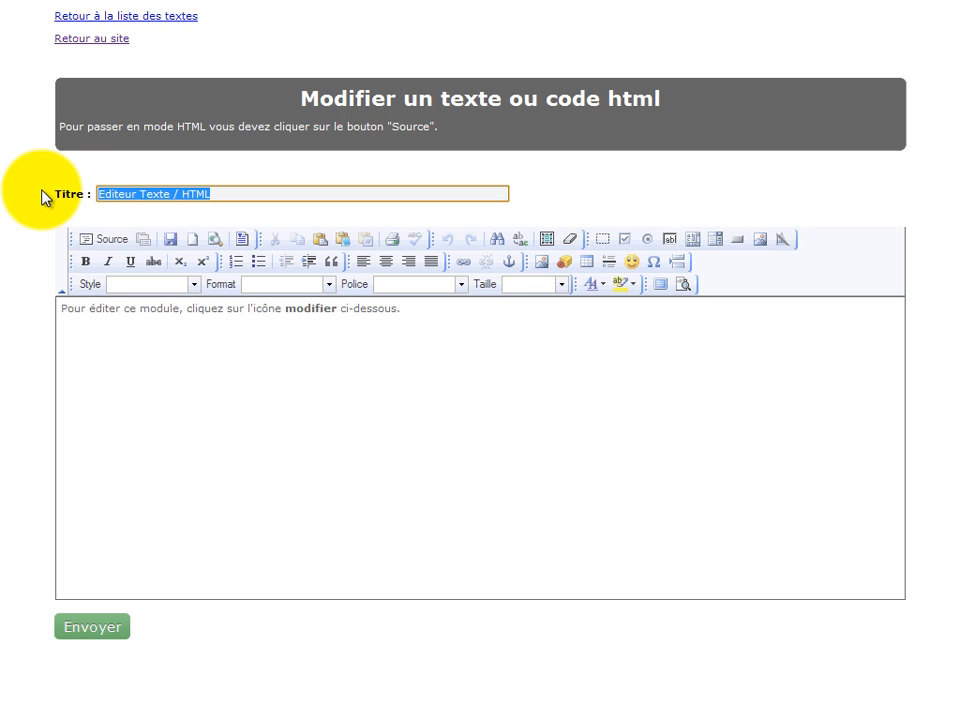
type("M")
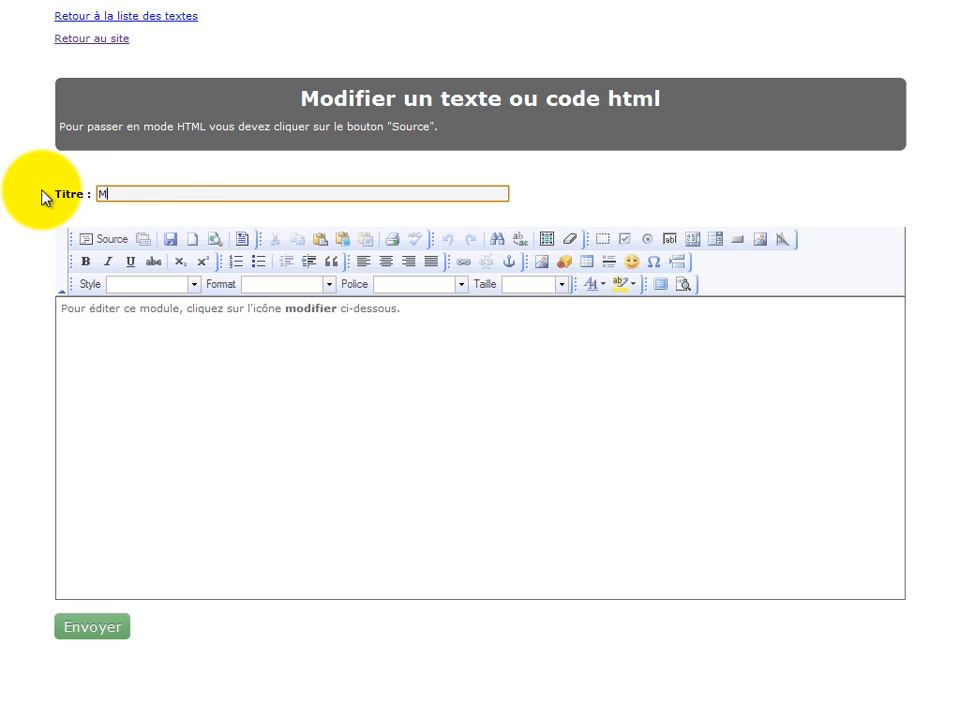
type("t")
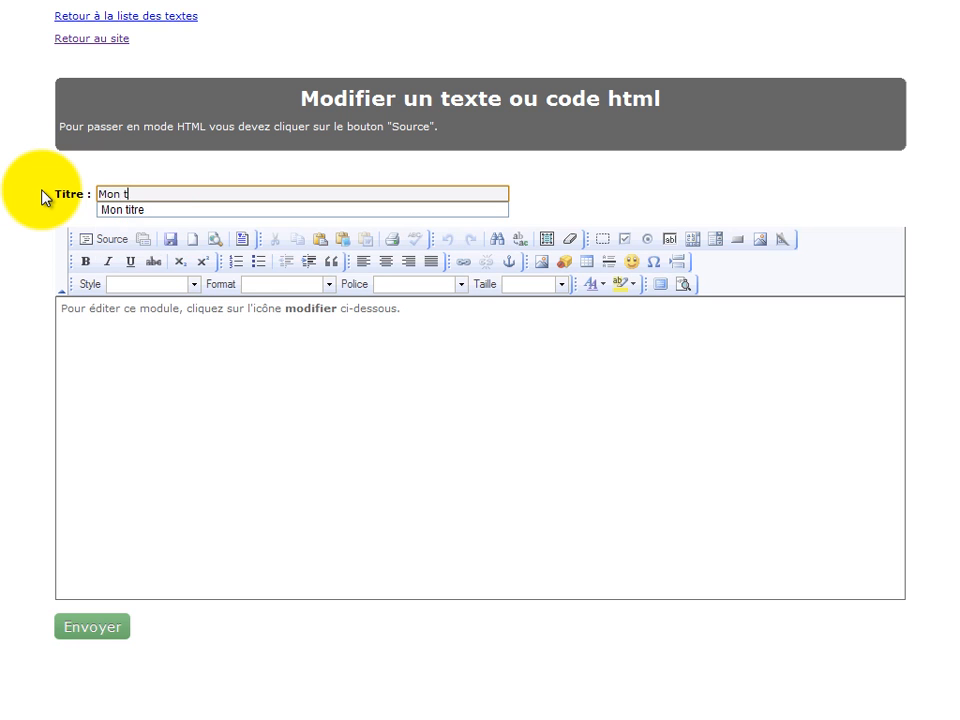
key("Down")
key("Return")
Replace the module's placeholder body text with "Mon texte" and submit the changes
left_click_drag(401, 308, 5, 354)
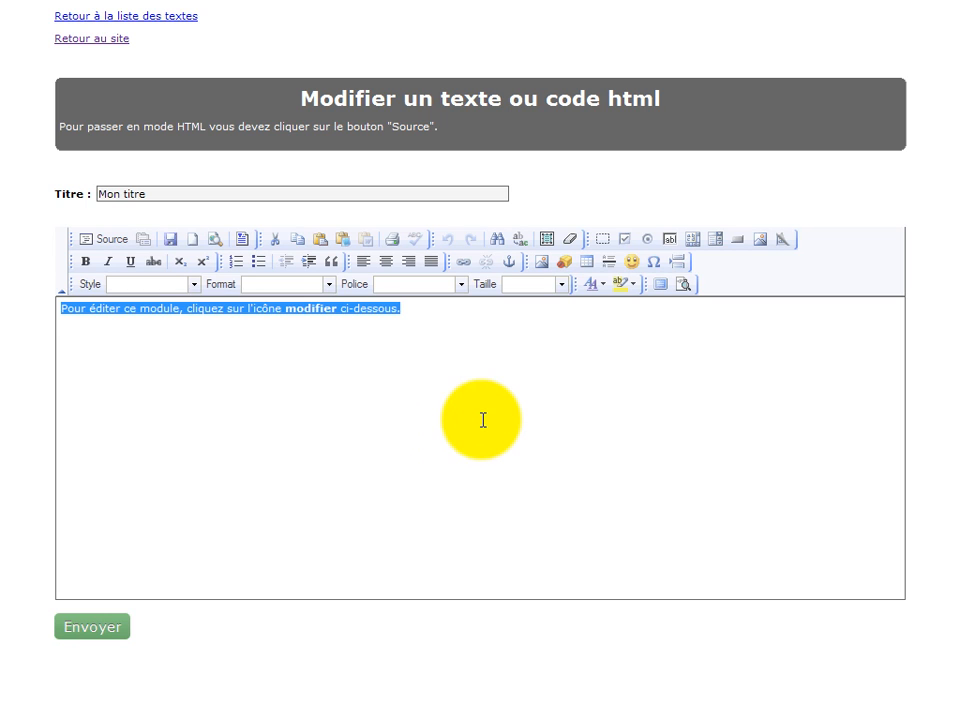
type("Mo")
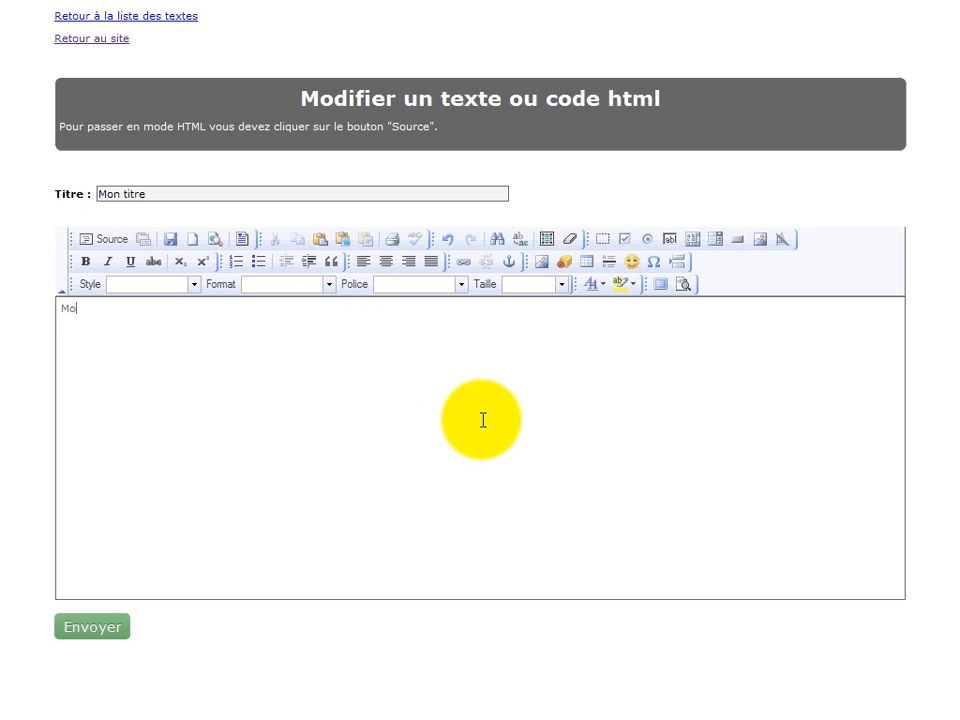
type("n texre")
key("BackSpace")
key("BackSpace")
type("te")
left_click(89, 631)
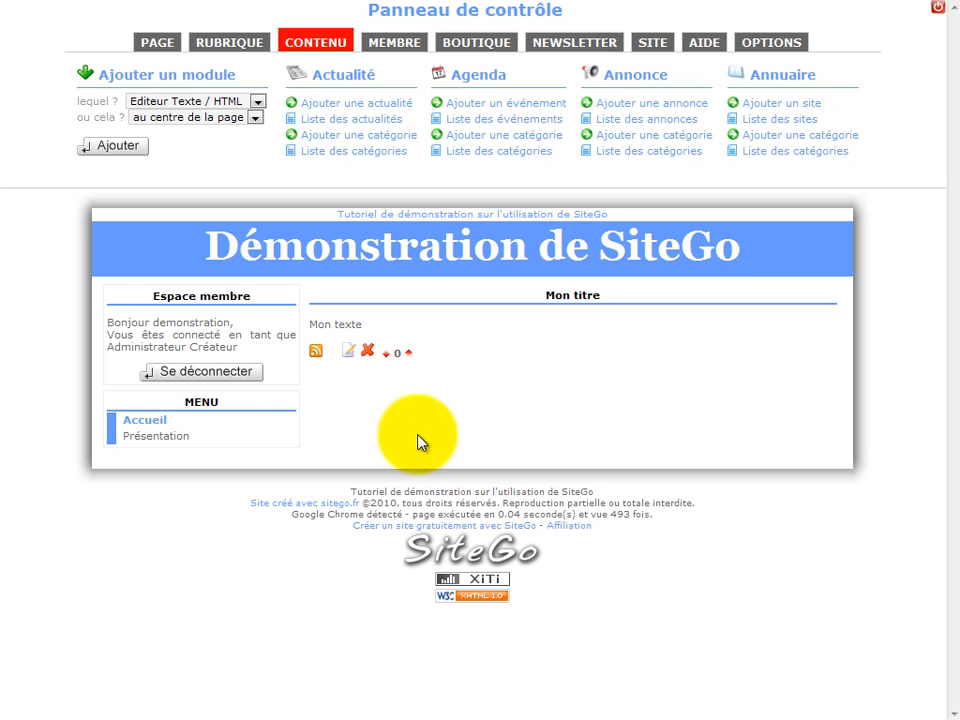
Go to the Présentation page and add an "Editeur Texte / HTML" module at its centre
left_click(181, 441)
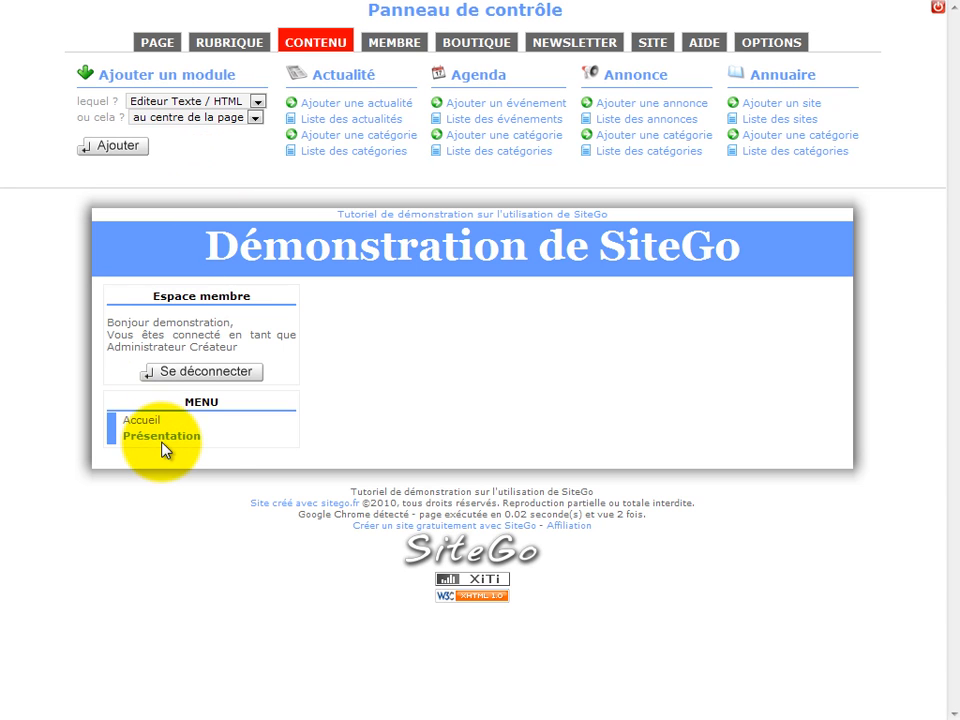
left_click(118, 146)
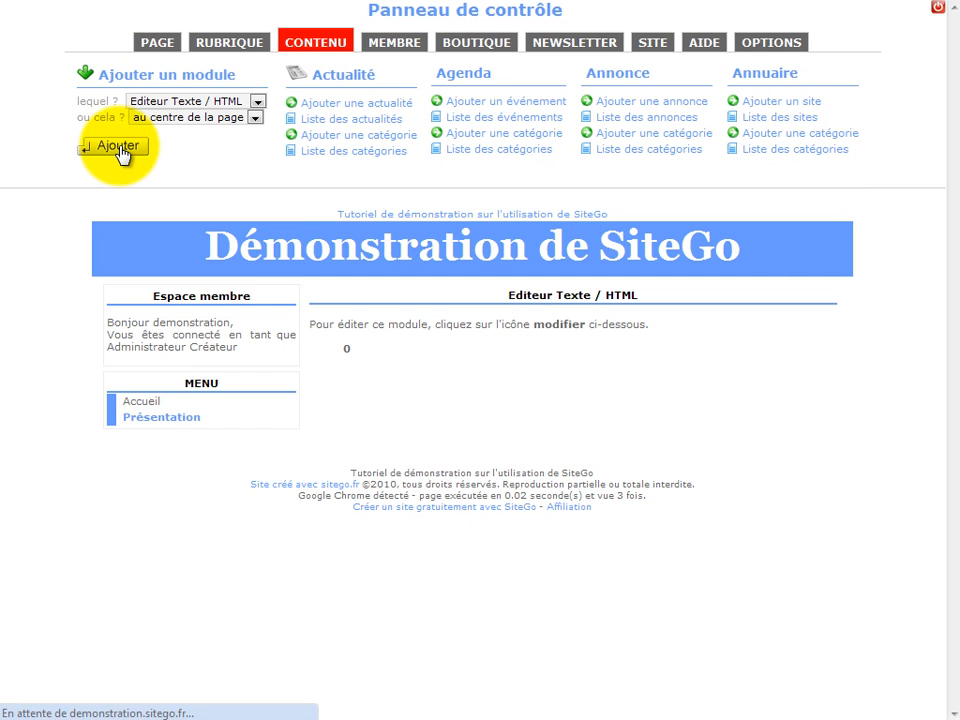
Open the Présentation page's text module for editing and set its title to "Mon titre de présentation"
mouse_move(293, 366)
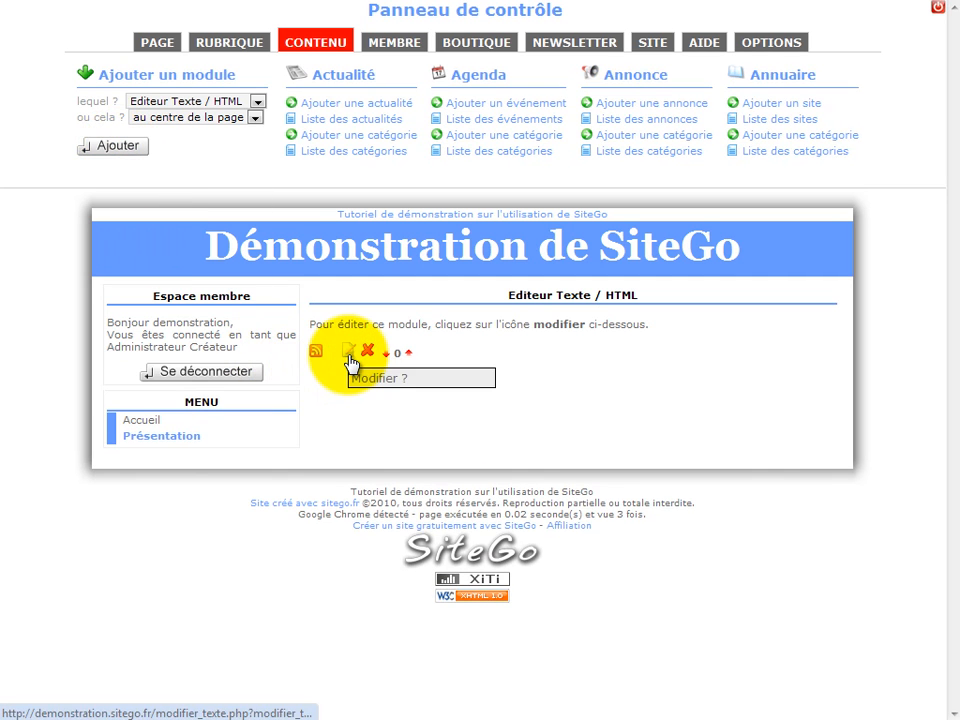
left_click(350, 356)
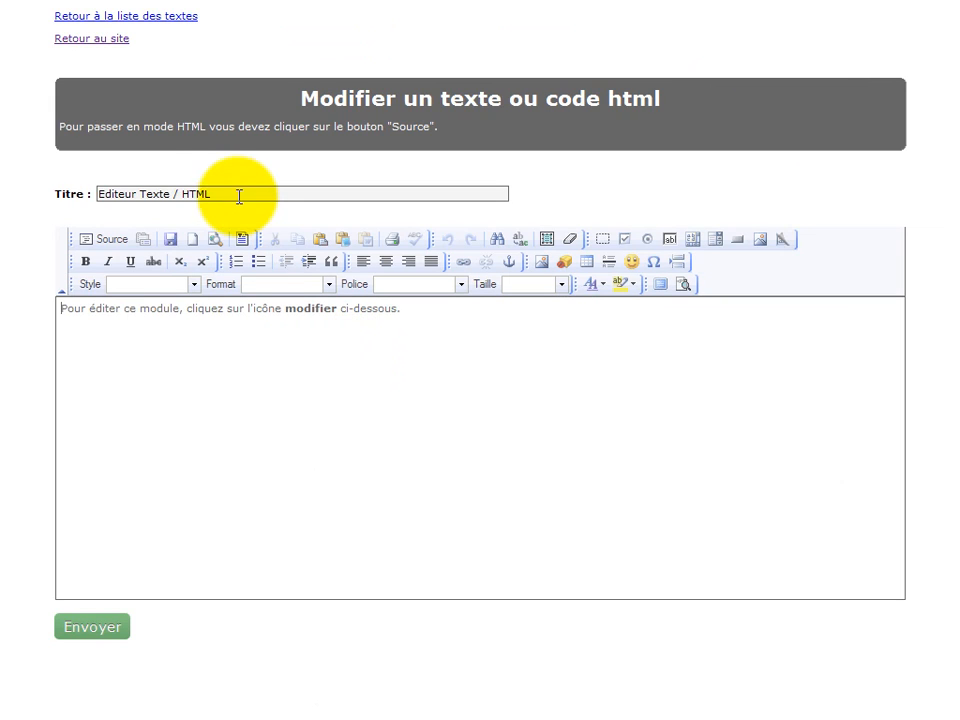
left_click_drag(240, 194, 67, 177)
type("m")
key("Down")
key("Down")
key("Up")
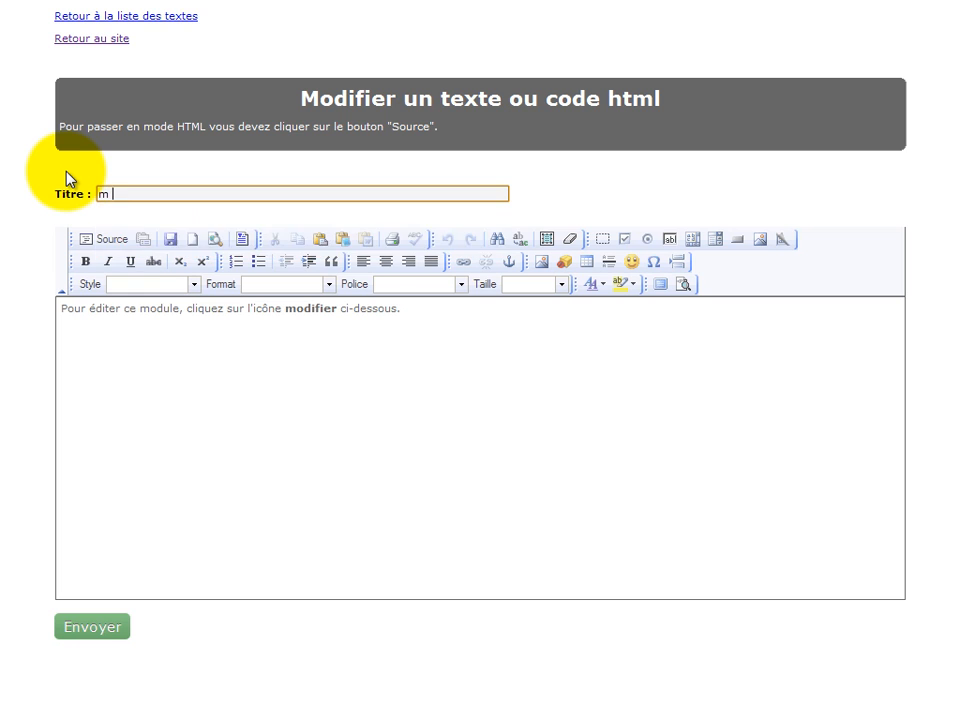
key("BackSpace")
key("Down")
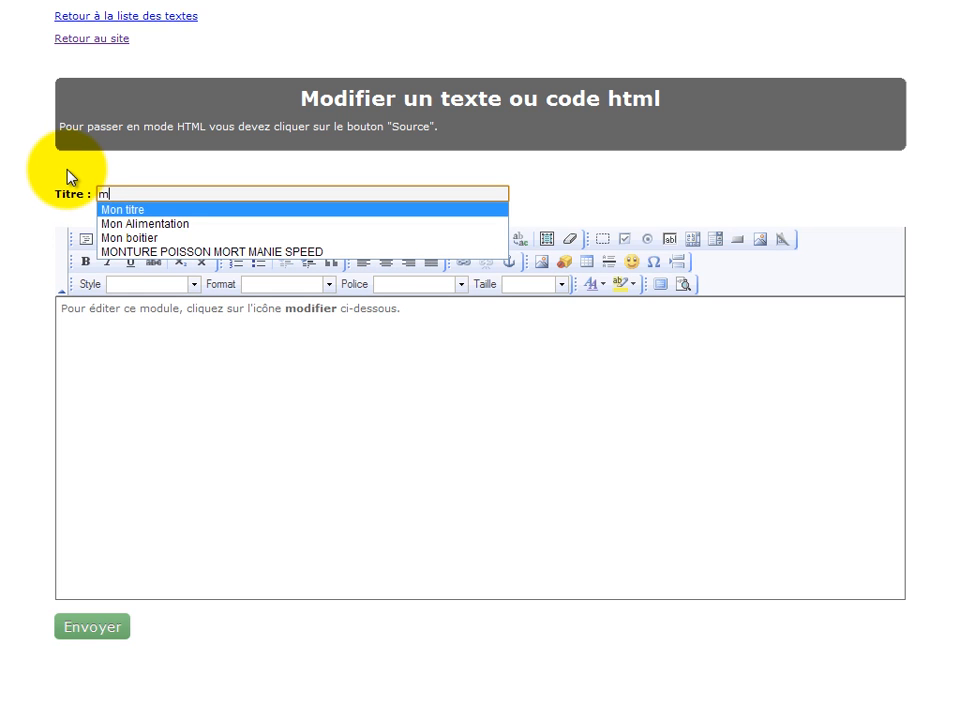
key("Return")
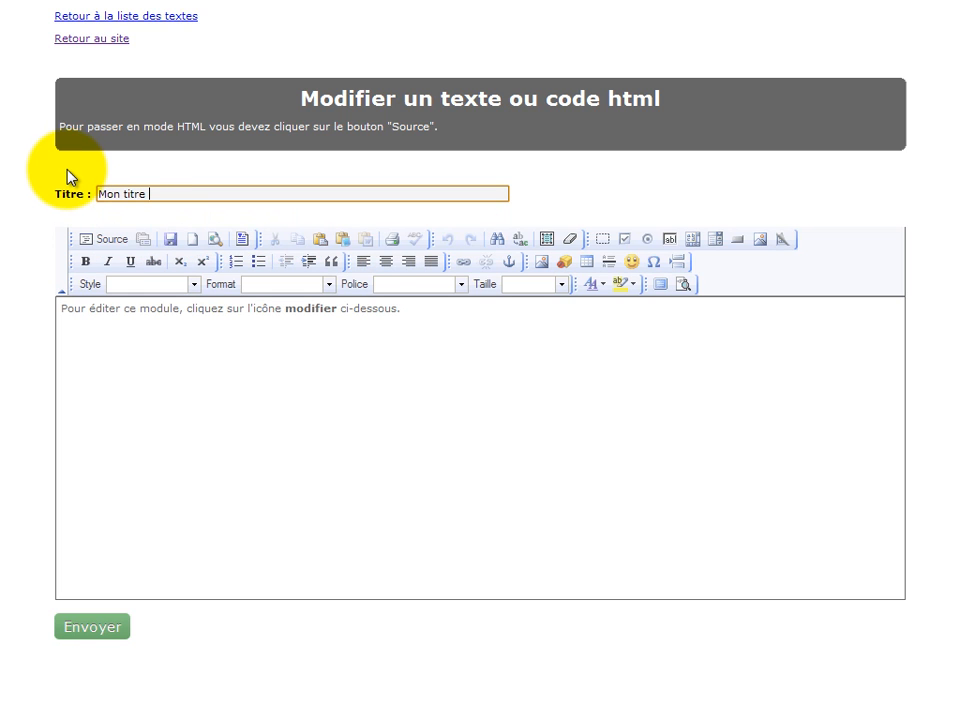
type("de présentation")
Replace the module's placeholder body text with "Mon texte de présentation" and submit the changes
left_click_drag(444, 328, 60, 322)
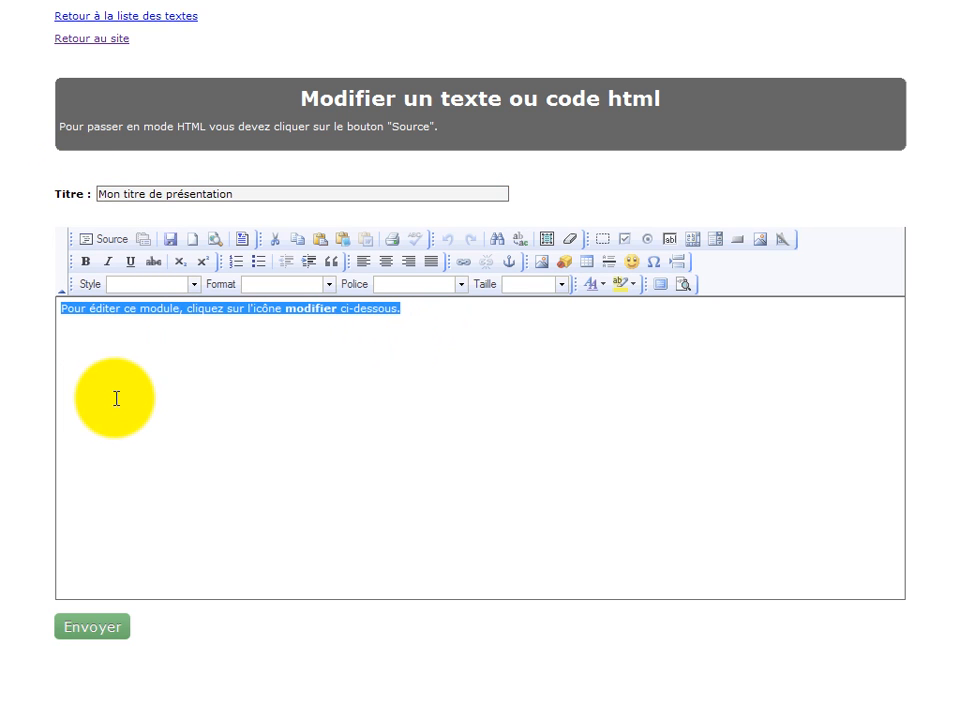
type("M")
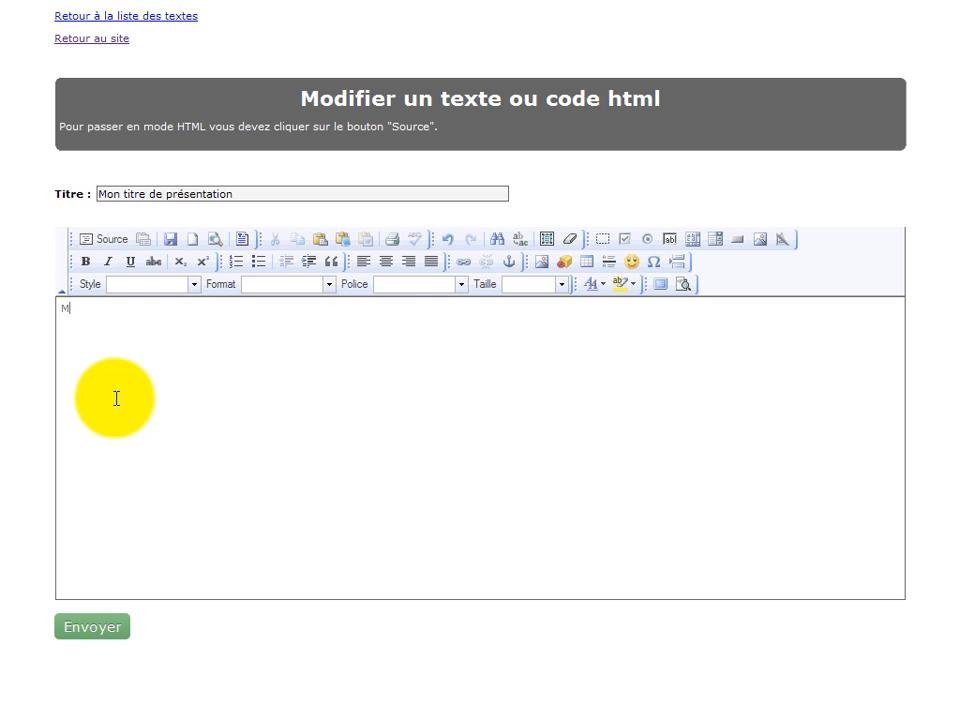
type("on texte de présentation")
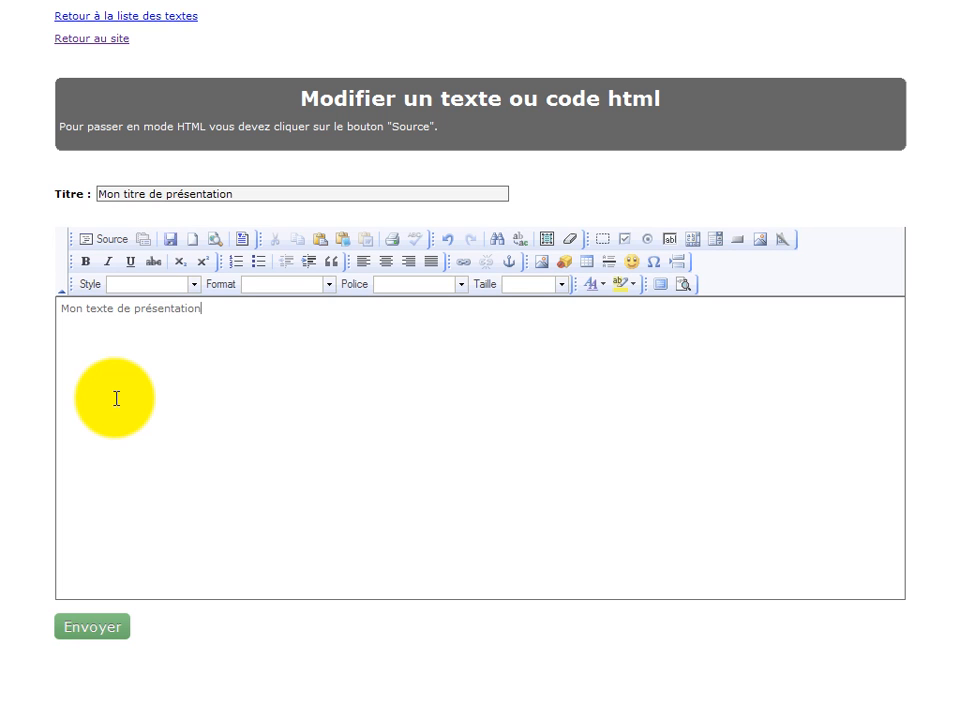
left_click(96, 630)
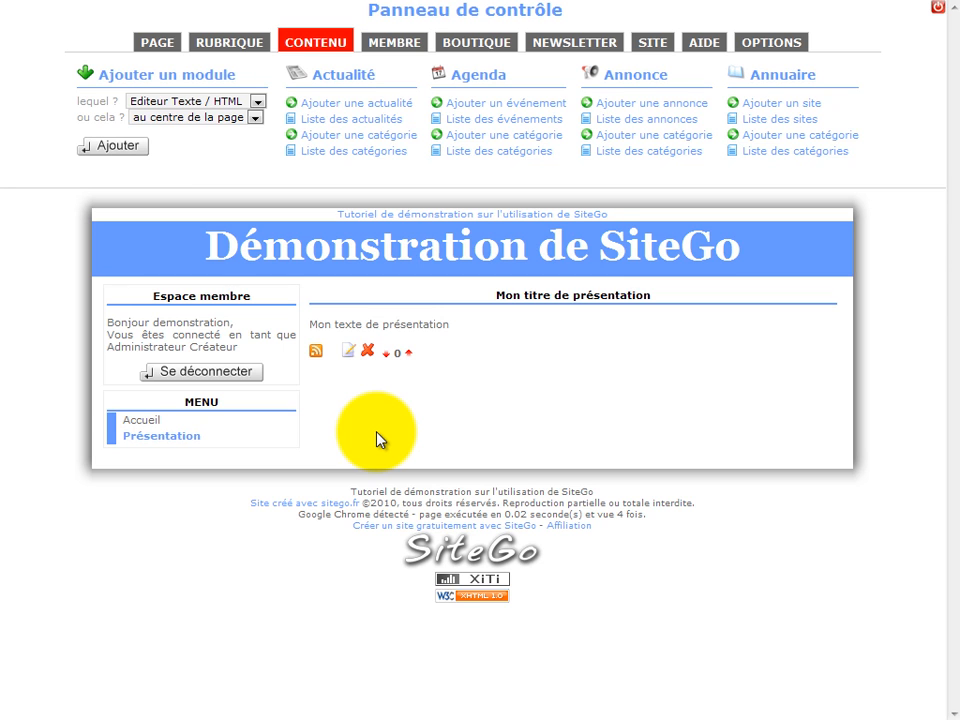
Add two extra "Editeur Texte / HTML" modules at the centre of the Présentation page and delete both of them
left_click(135, 156)
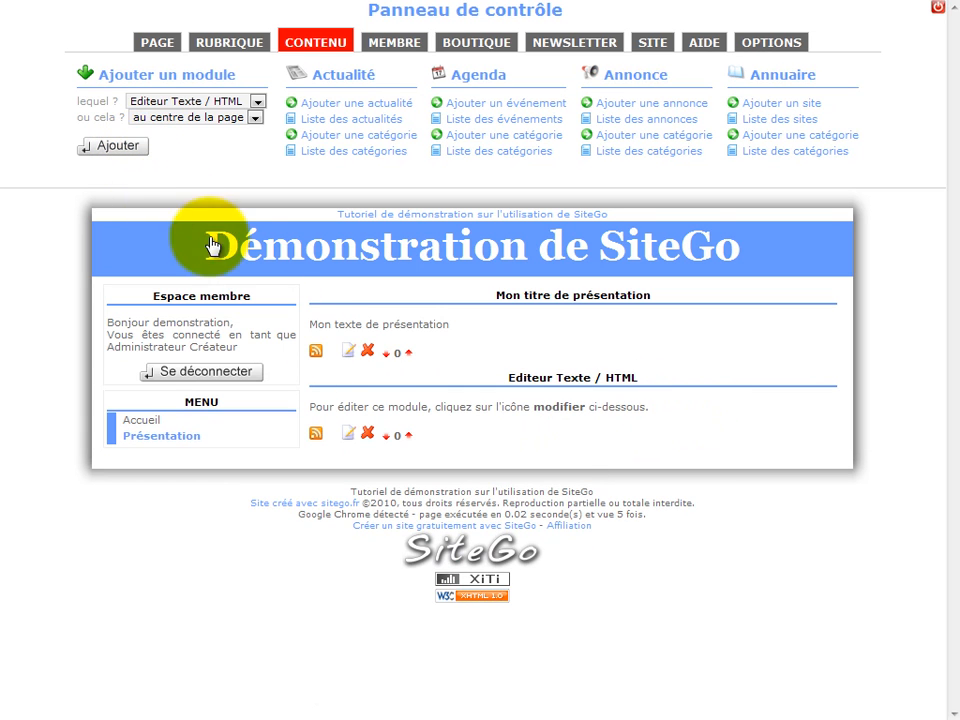
left_click(138, 151)
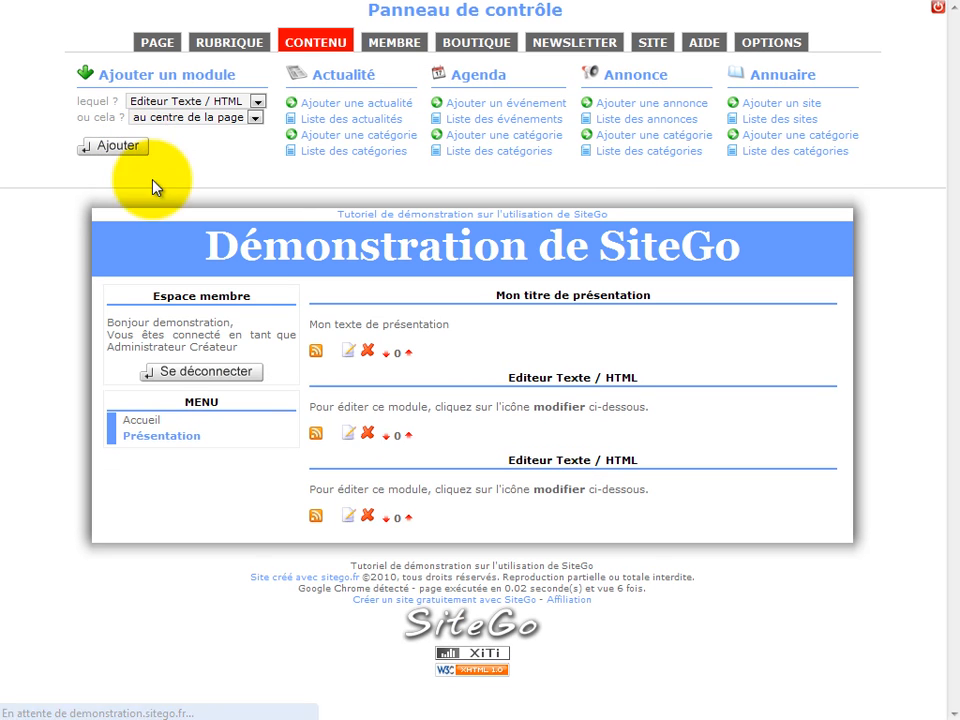
left_click(368, 518)
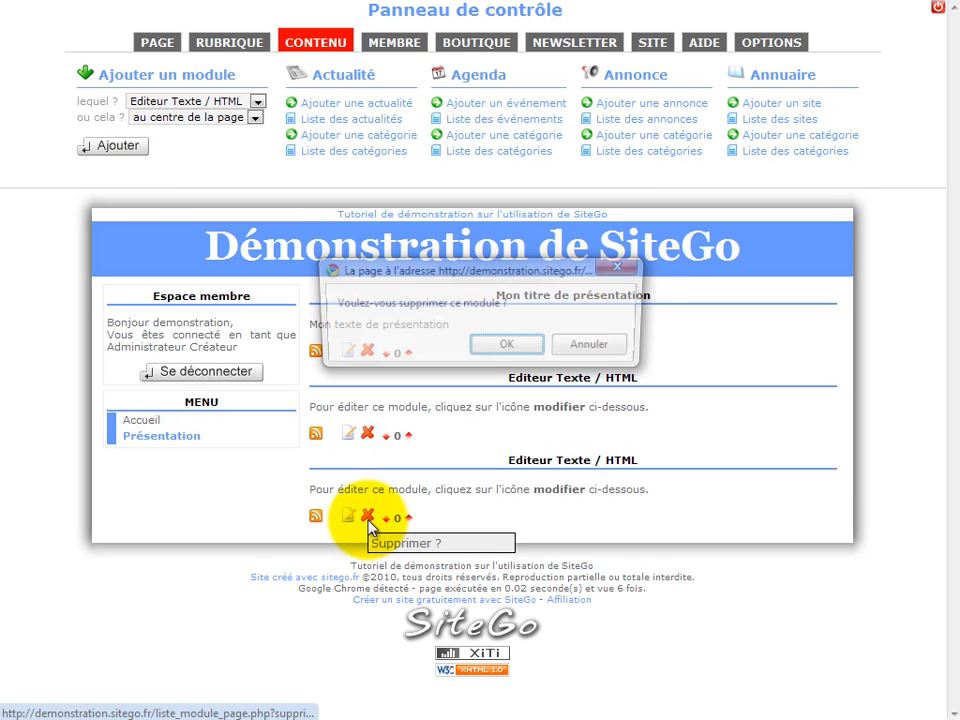
left_click(505, 347)
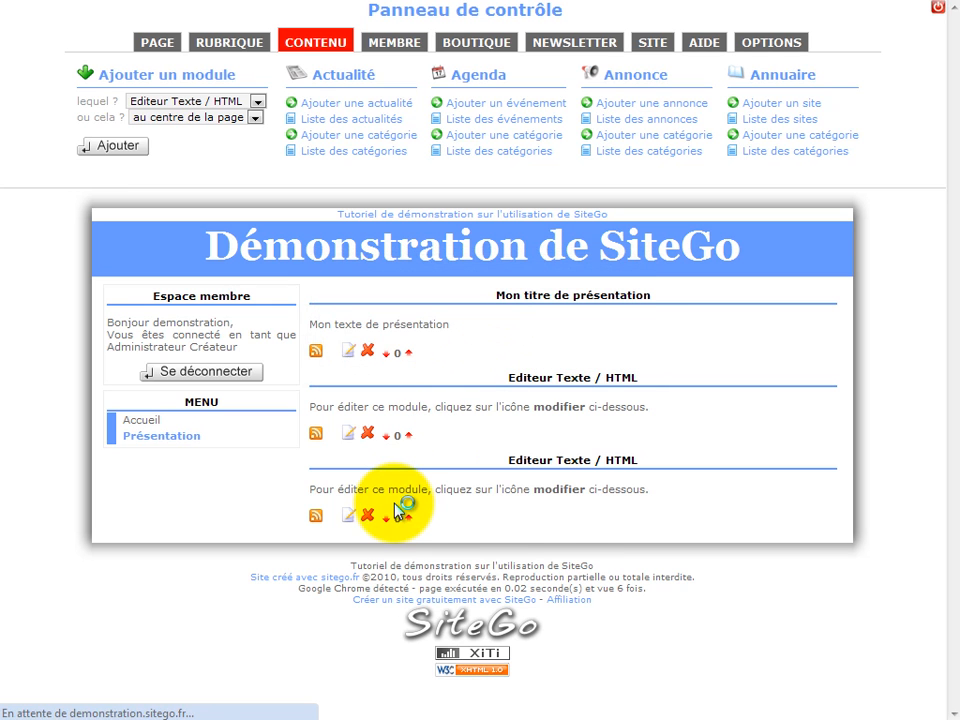
left_click(367, 434)
left_click(505, 345)
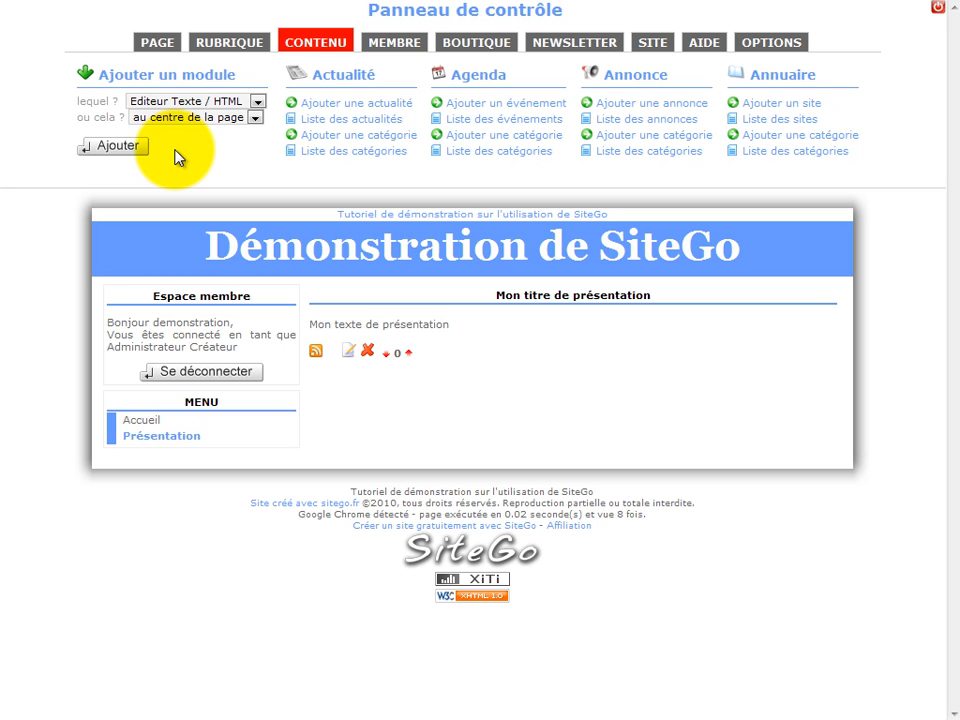
Create a new page titled "Contact" in the MENU section and save it
left_click(162, 46)
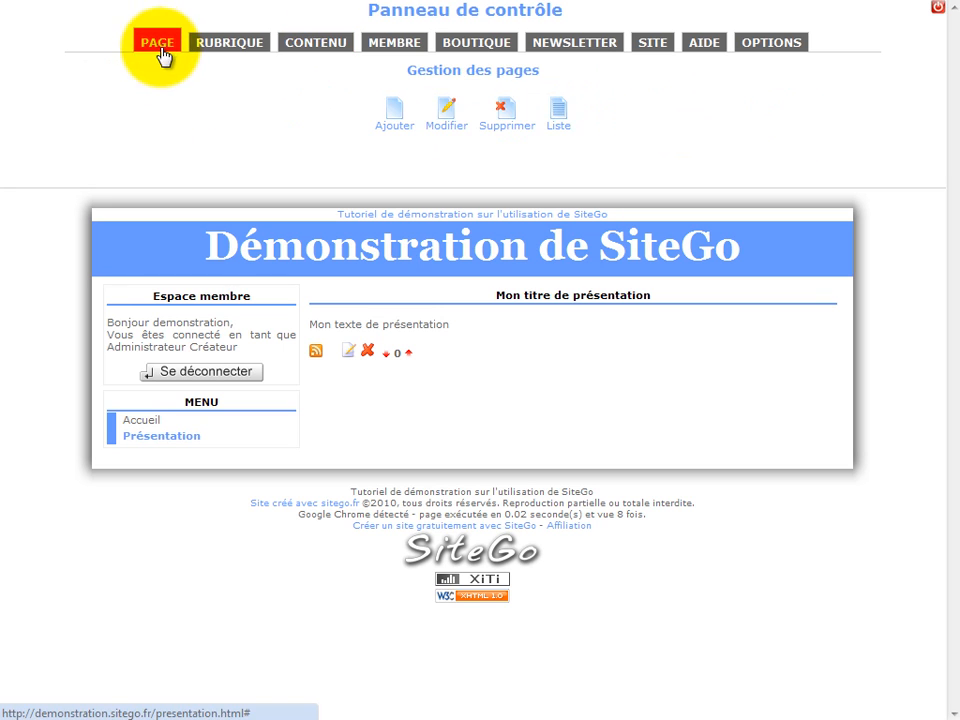
left_click(393, 122)
left_click(271, 146)
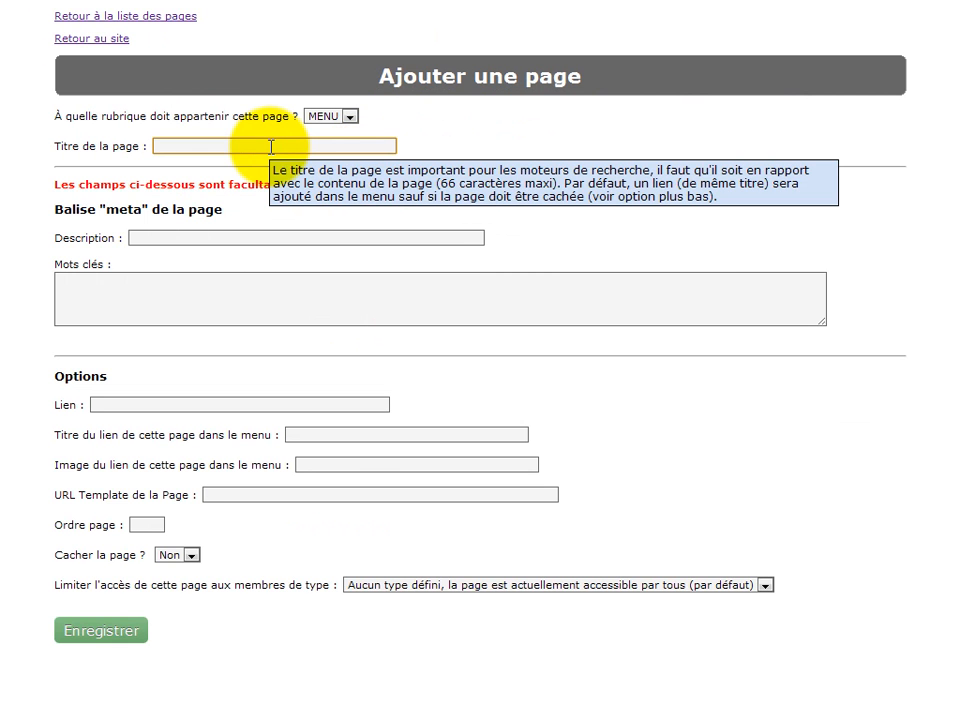
type("Con")
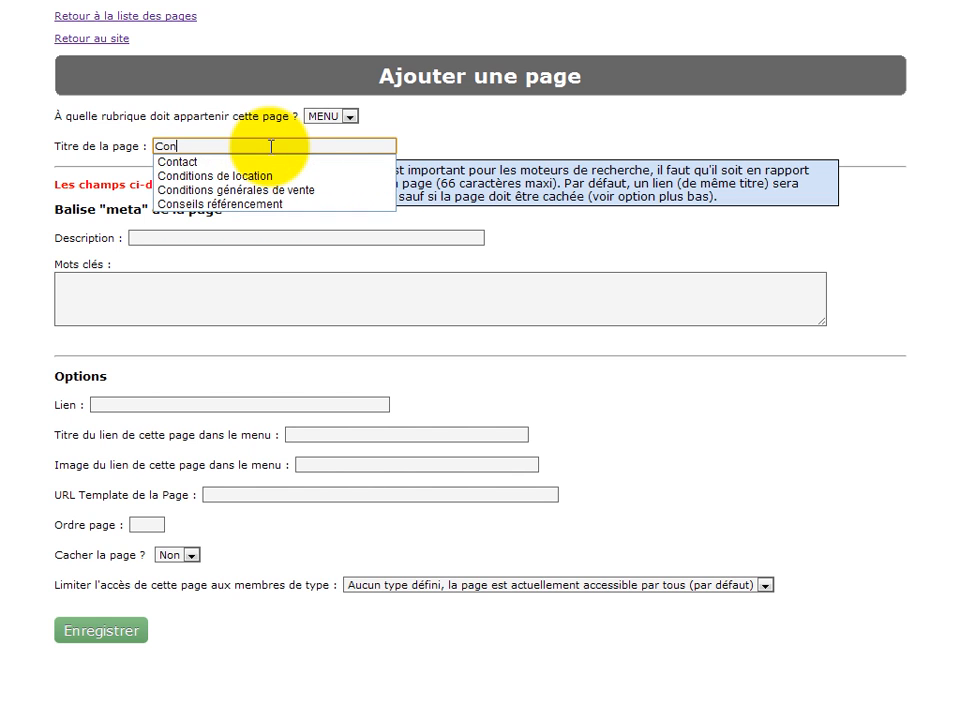
type("tact")
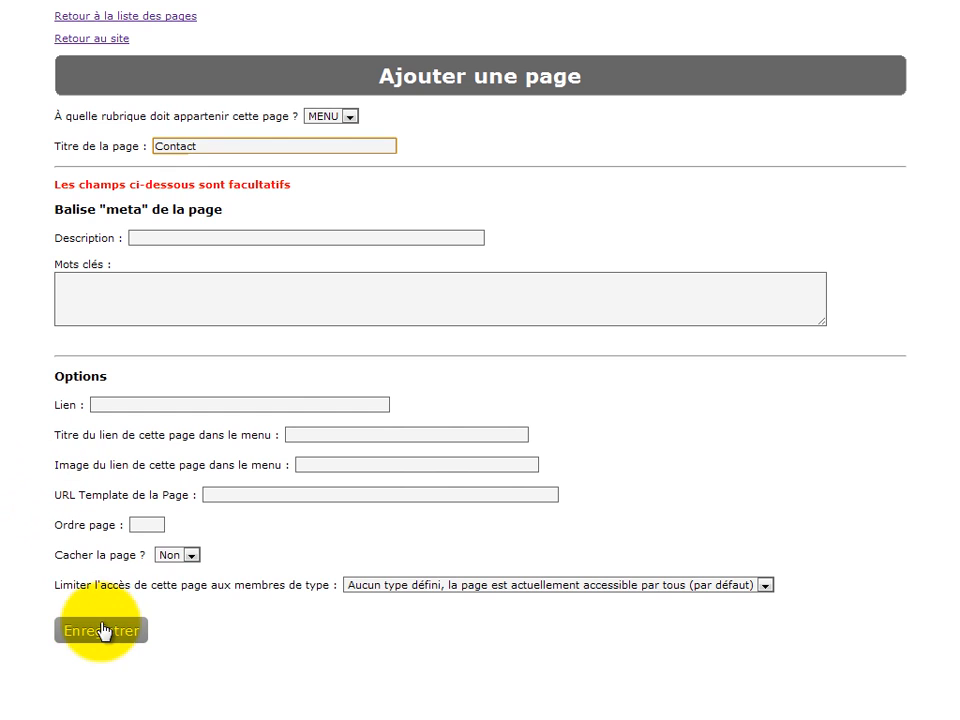
left_click(101, 631)
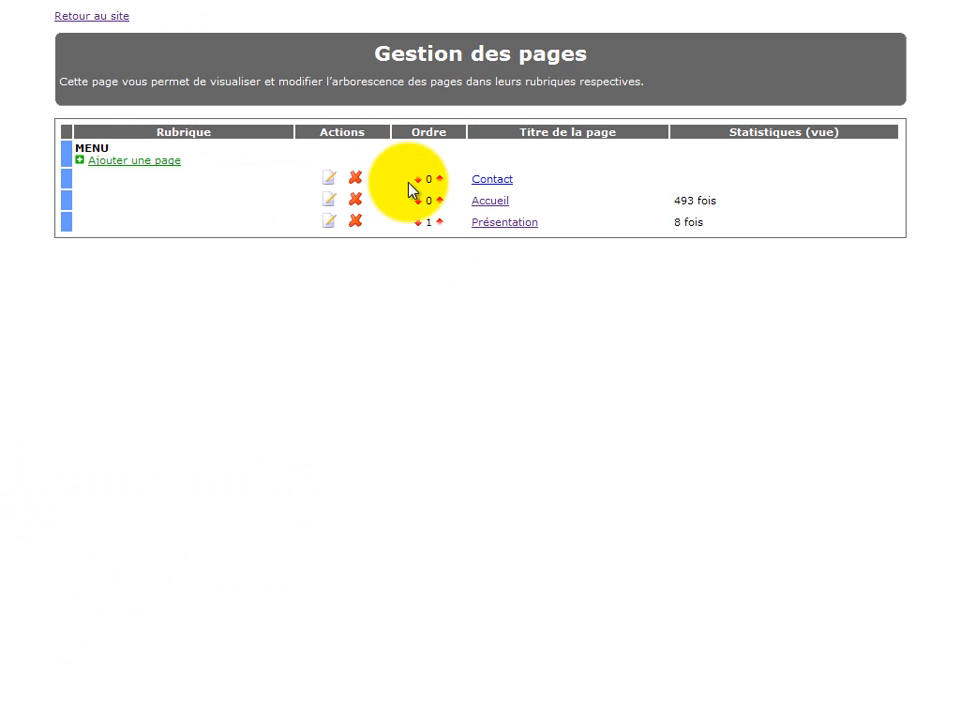
Move the Contact page below Présentation in the page order and open it on the site
left_click(419, 182)
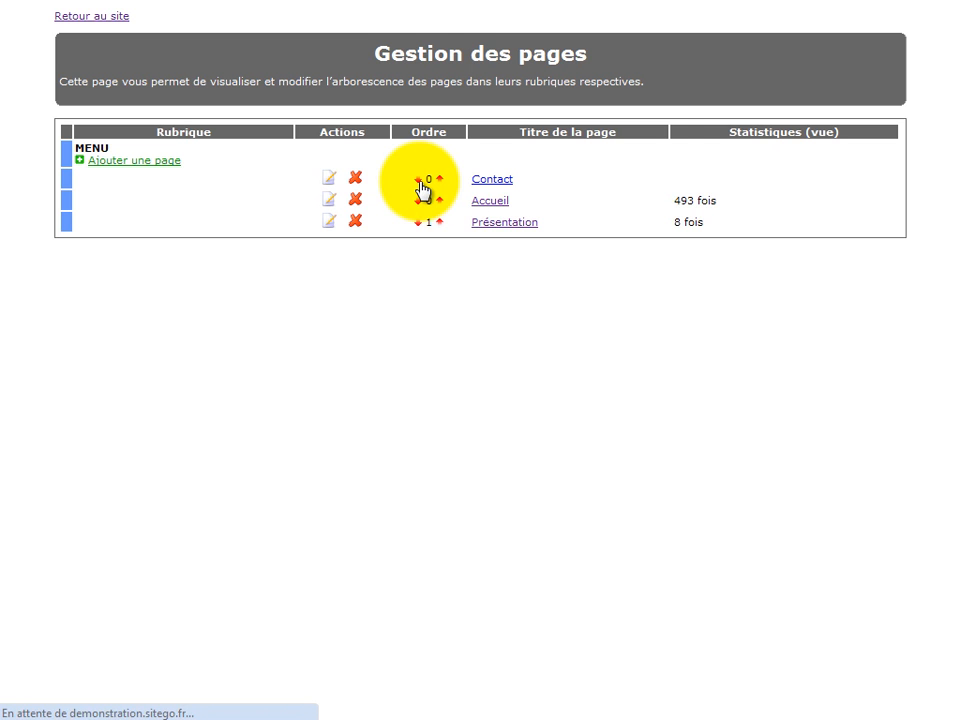
left_click(418, 222)
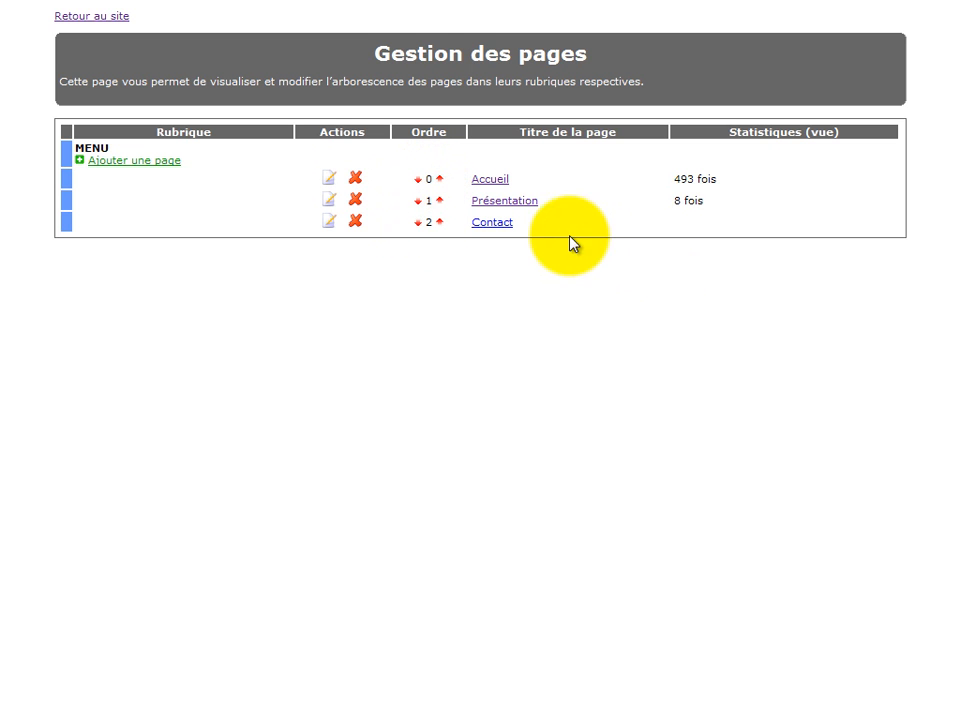
left_click(495, 224)
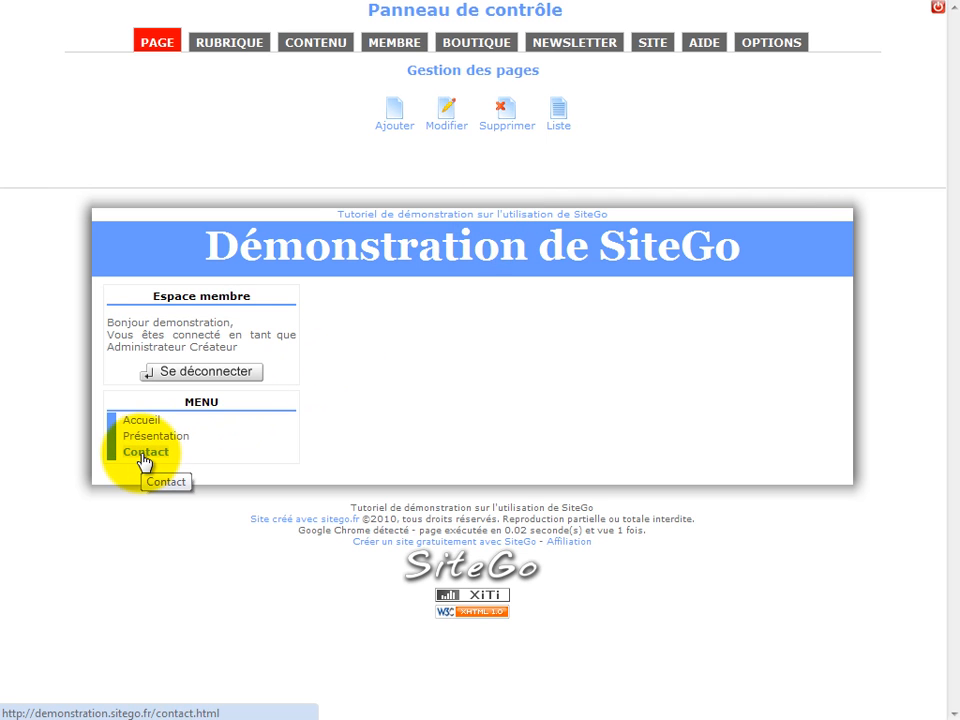
Add a "Formulaire de contact" module at the centre of the Contact page
left_click(308, 44)
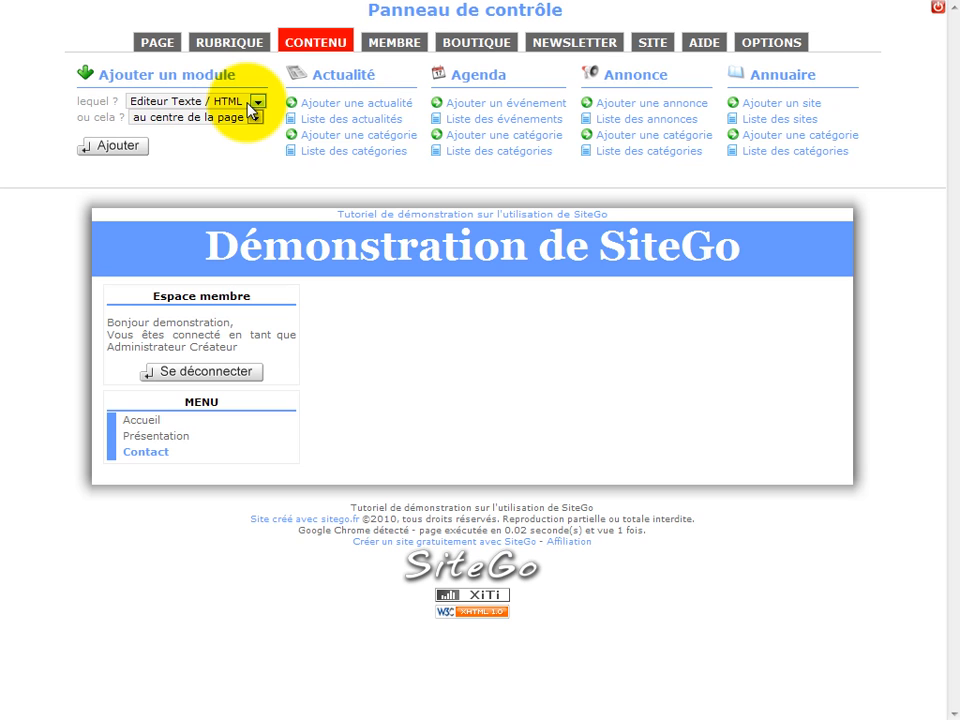
left_click(250, 105)
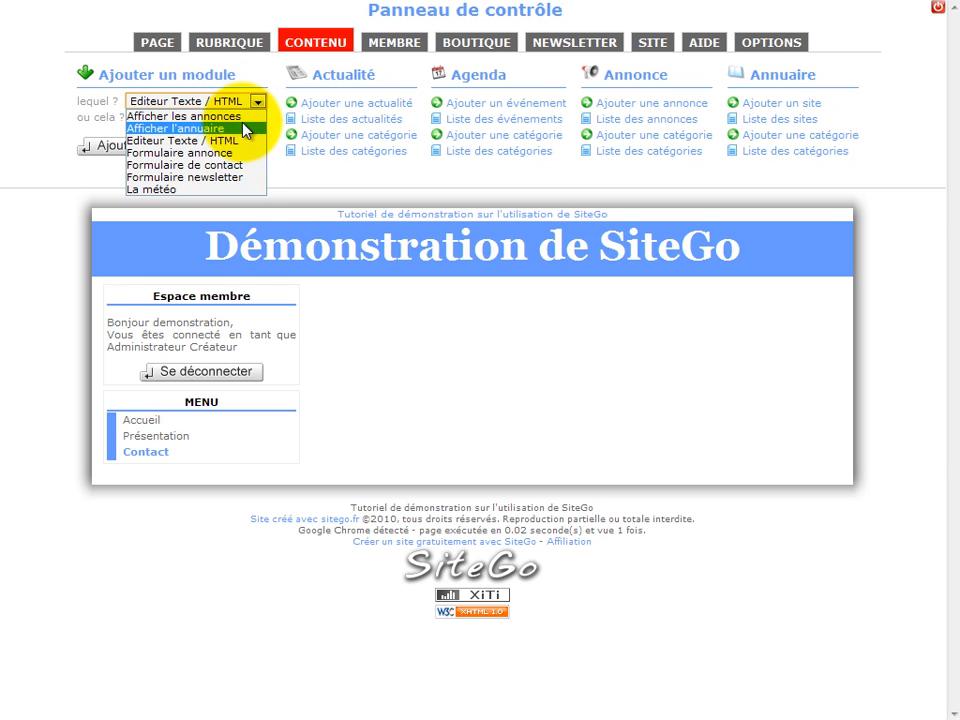
left_click(230, 165)
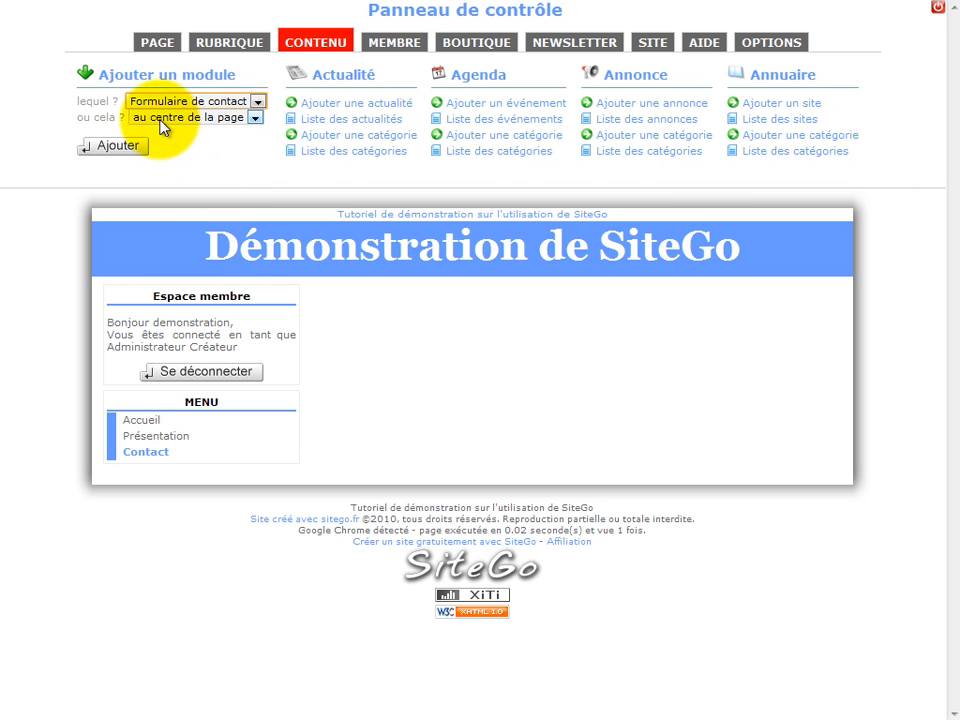
left_click(113, 146)
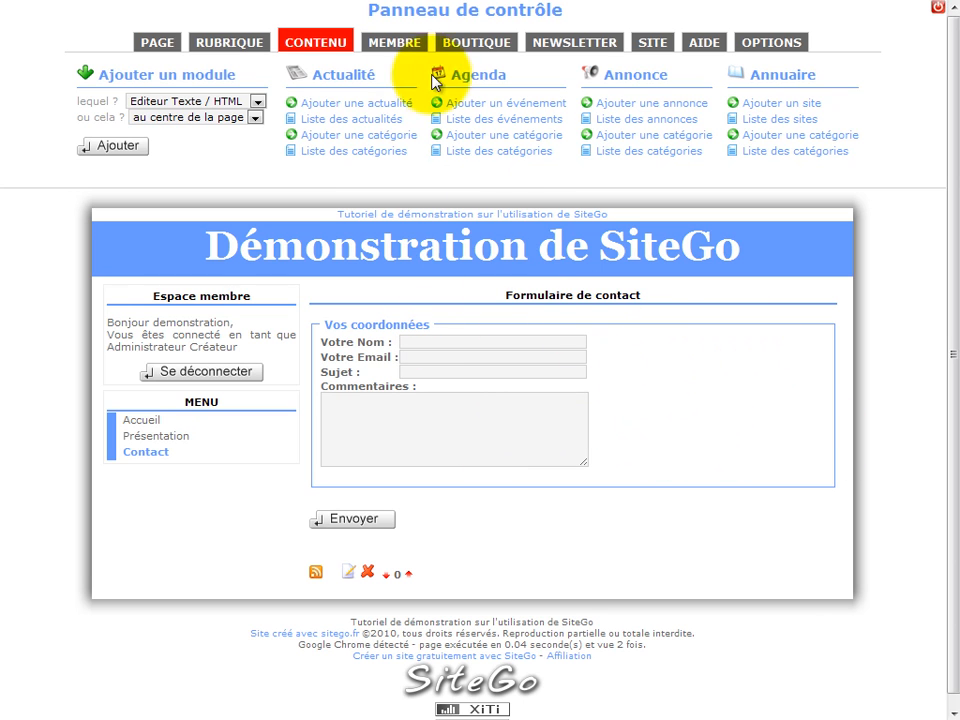
Examine the administrator's e-mail address in the list of registered members and return to the site
left_click(394, 43)
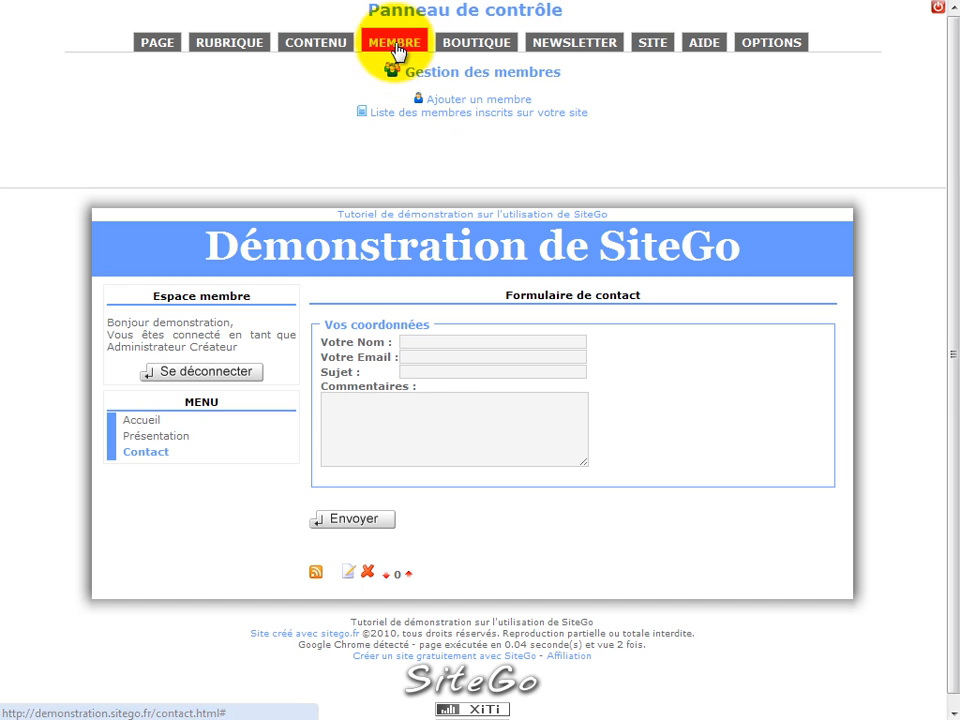
left_click(404, 114)
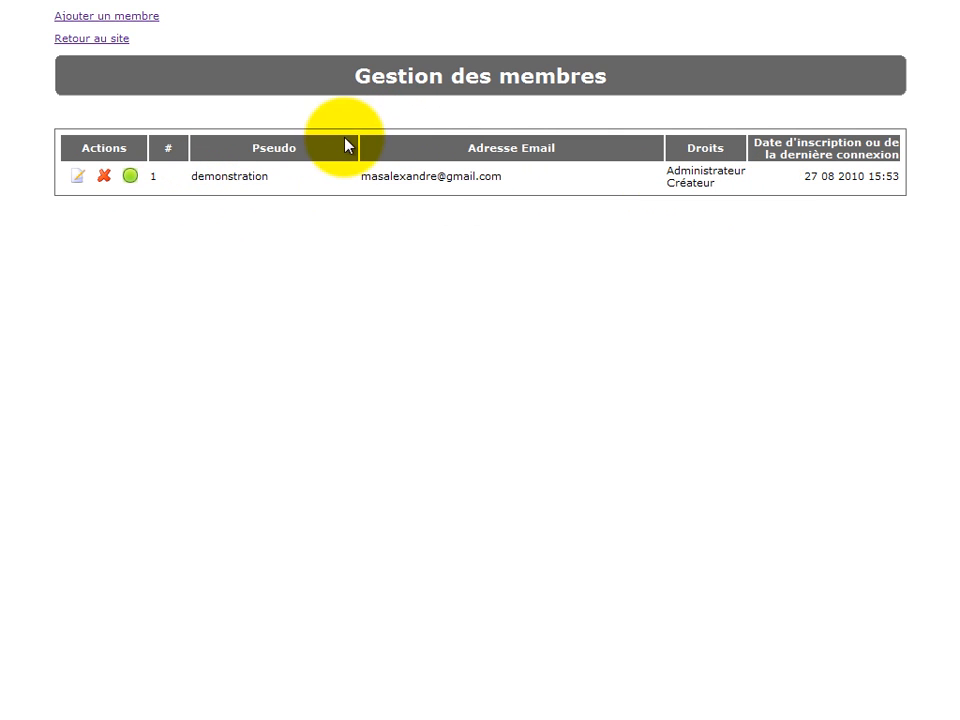
left_click_drag(508, 186, 363, 186)
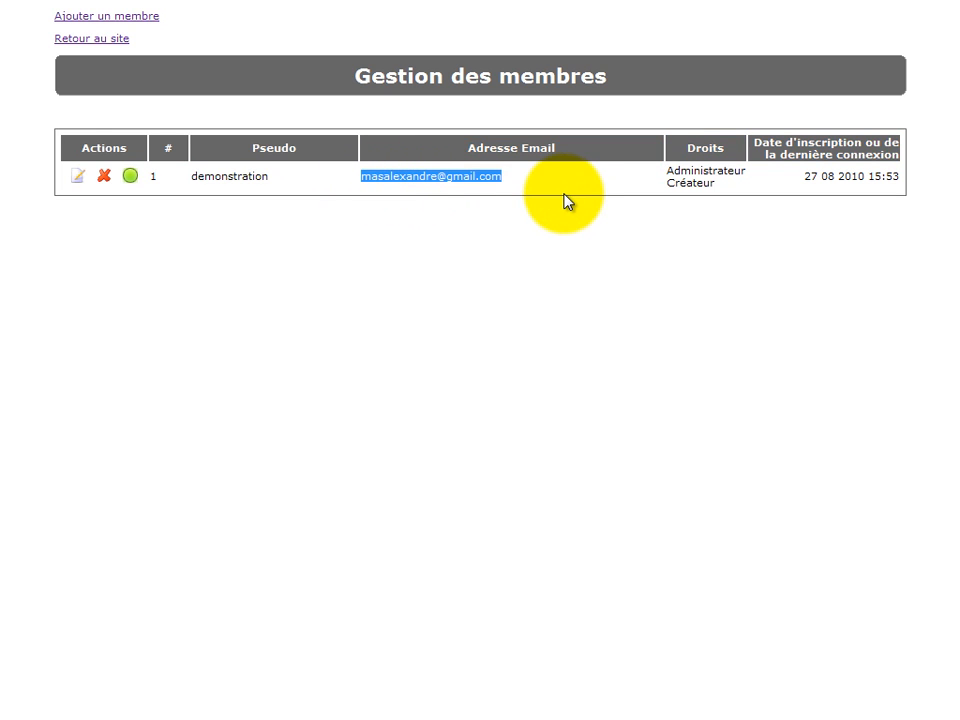
left_click(118, 40)
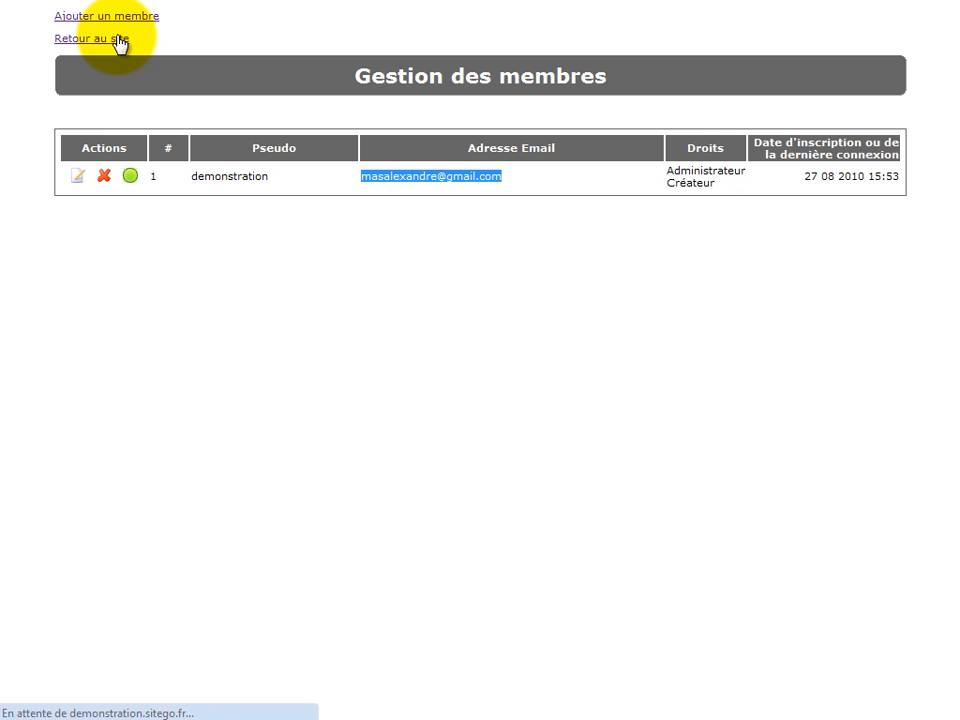